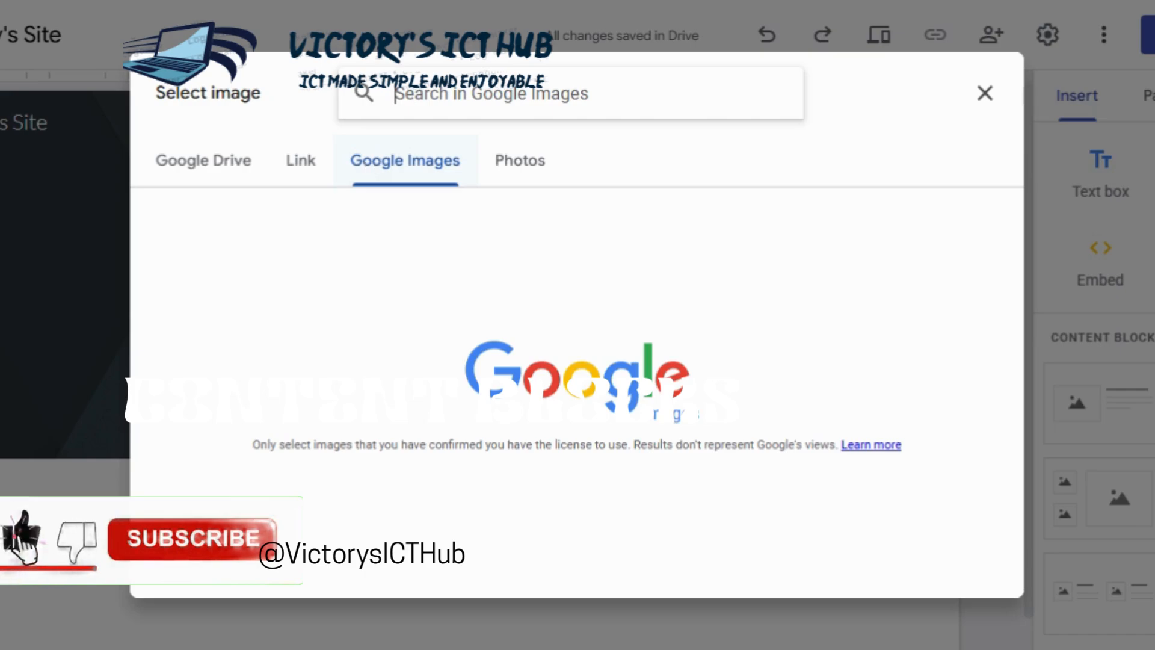
Step: Search Google Images for "mario" and insert the round red-and-white M emblem from the second row as the site logo
type("mario")
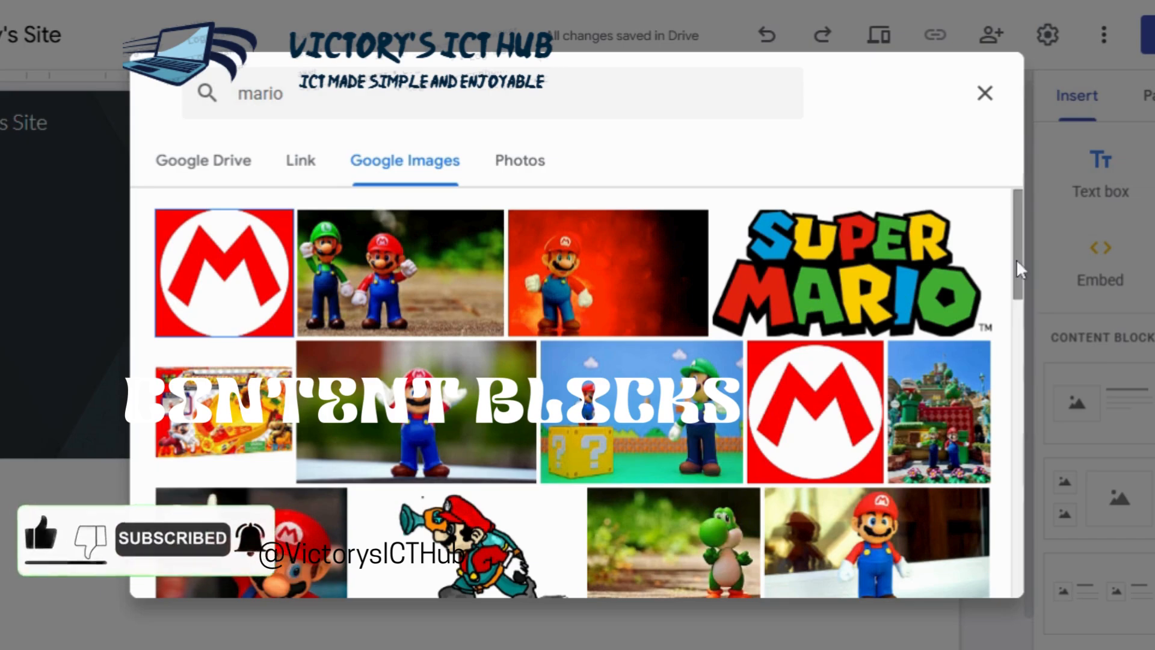
left_click_drag(1016, 258, 965, 252)
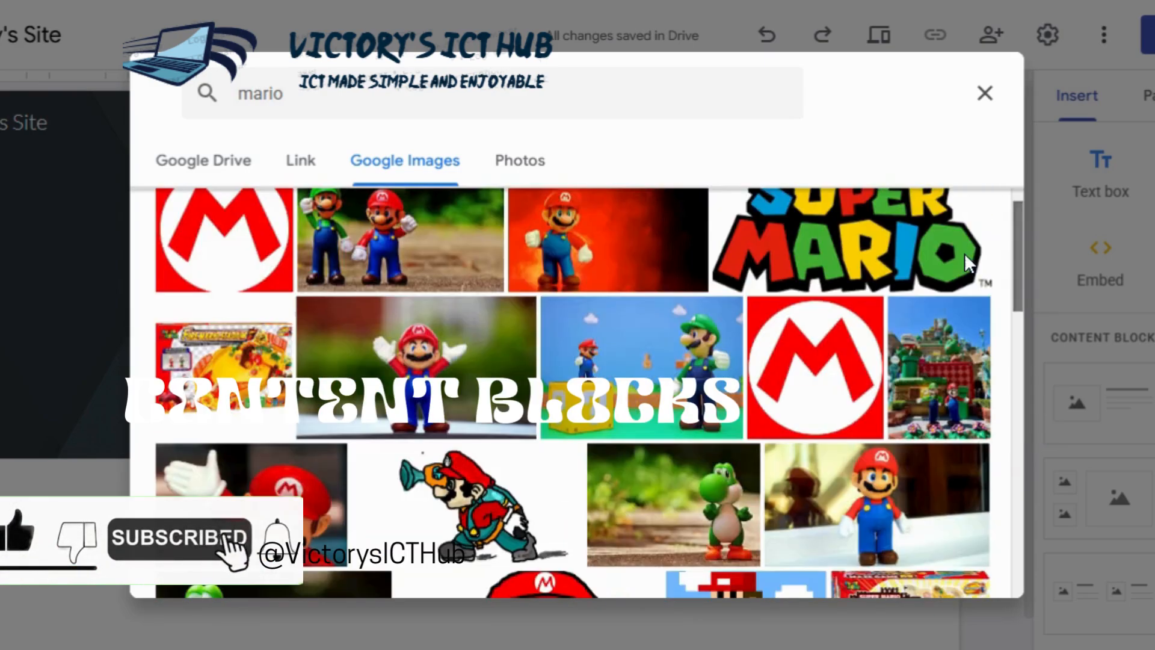
scroll(965, 253, "up", 1)
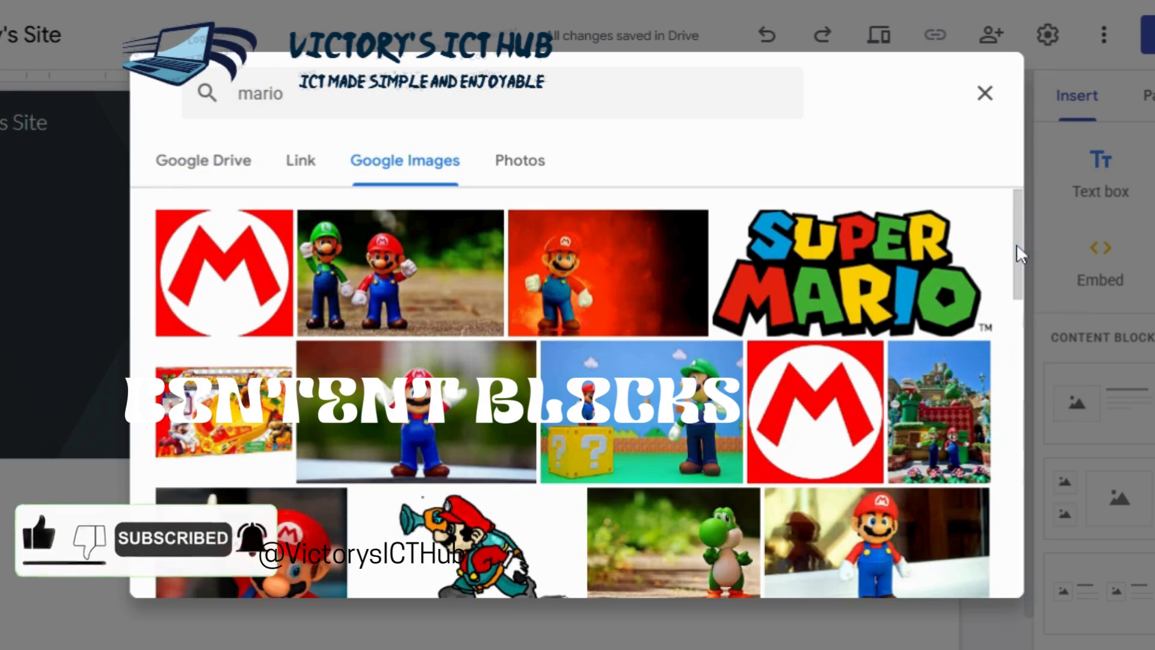
left_click(810, 450)
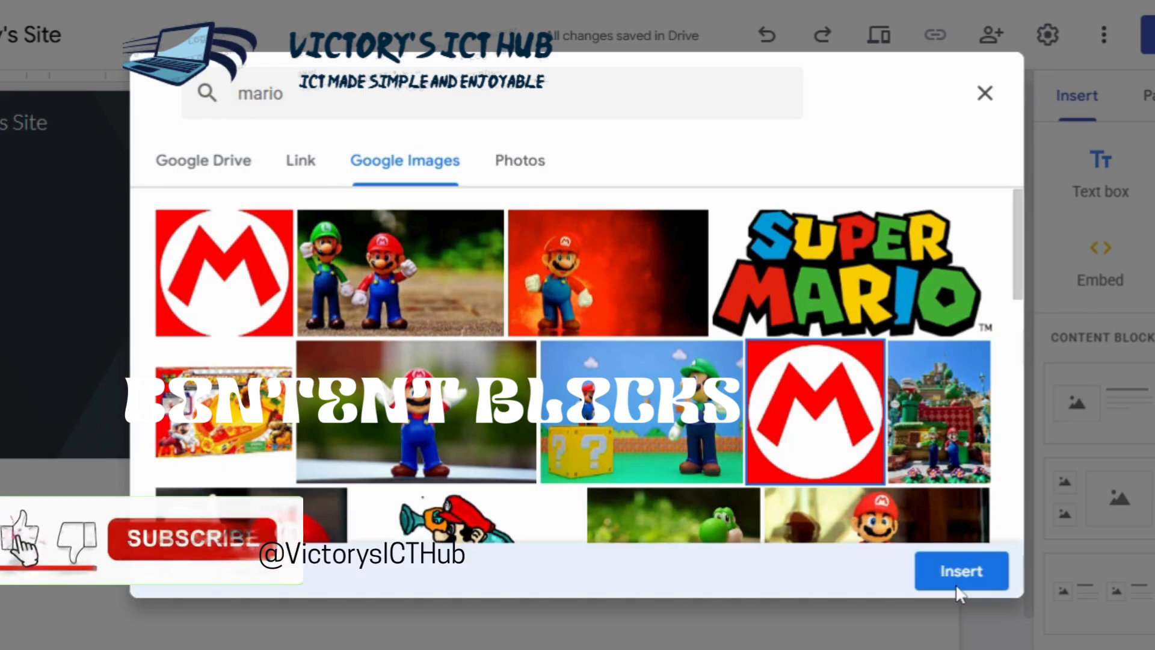
left_click(950, 577)
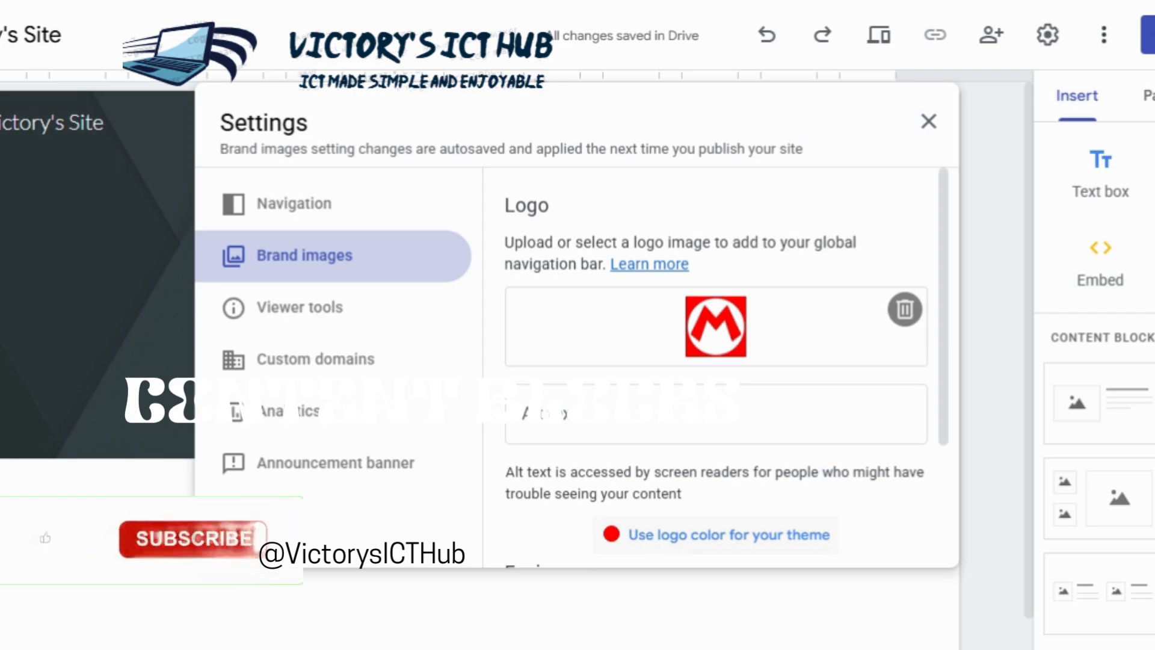
Step: Apply the logo color to the site theme, close the settings and return to the insert options
left_click(647, 541)
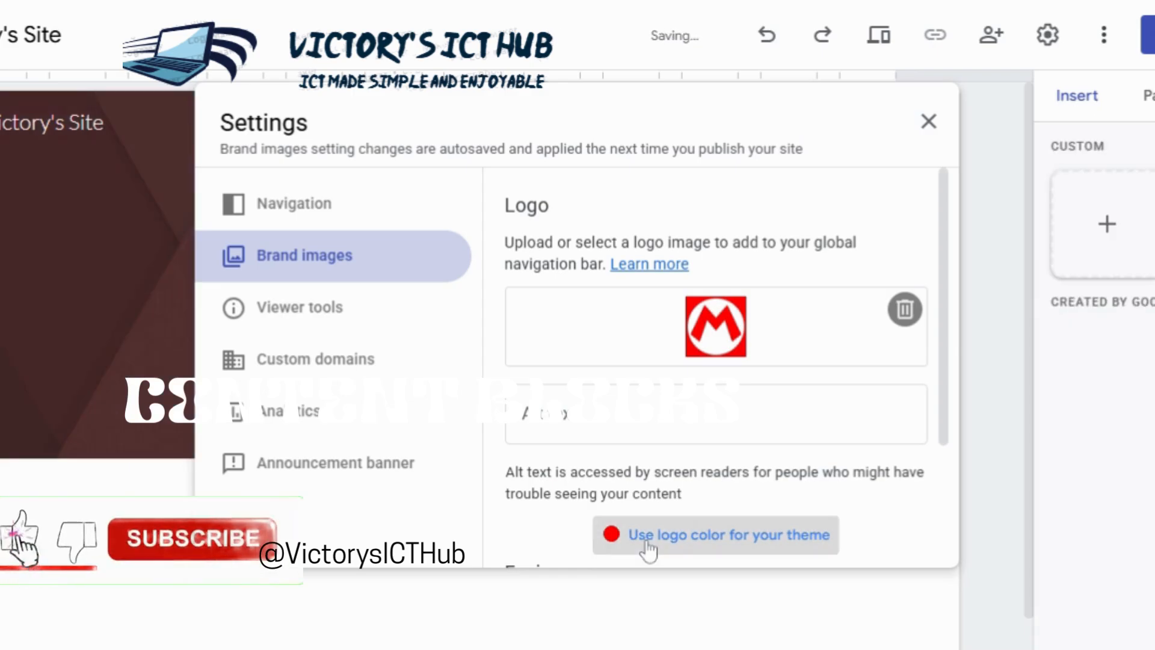
left_click(928, 121)
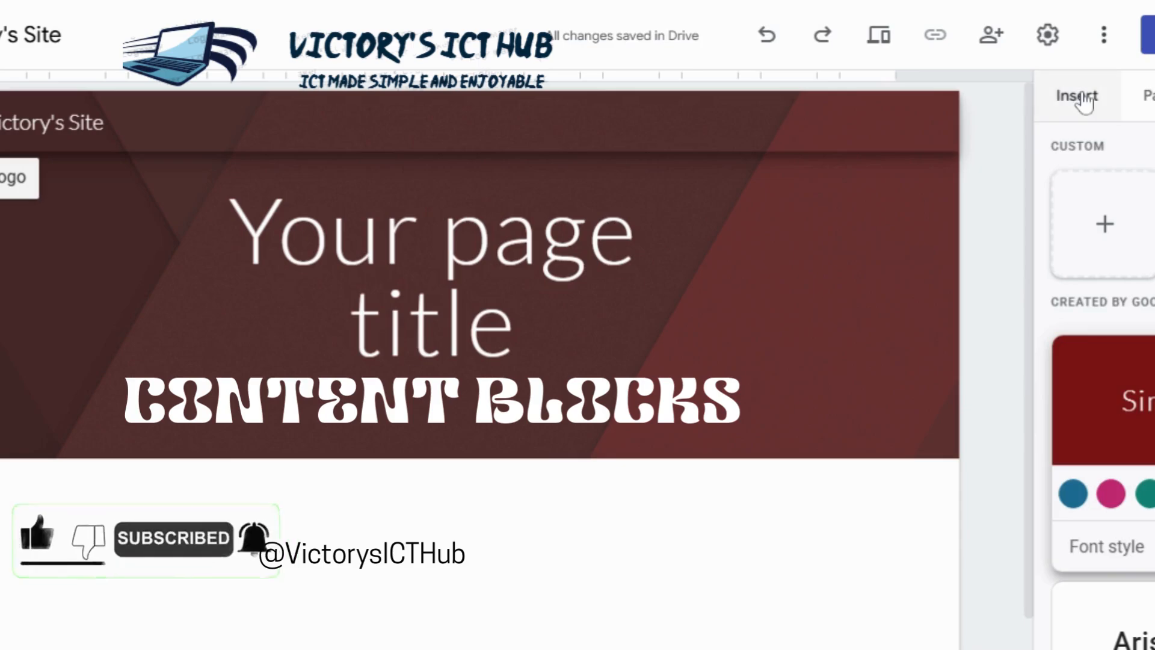
left_click(1083, 101)
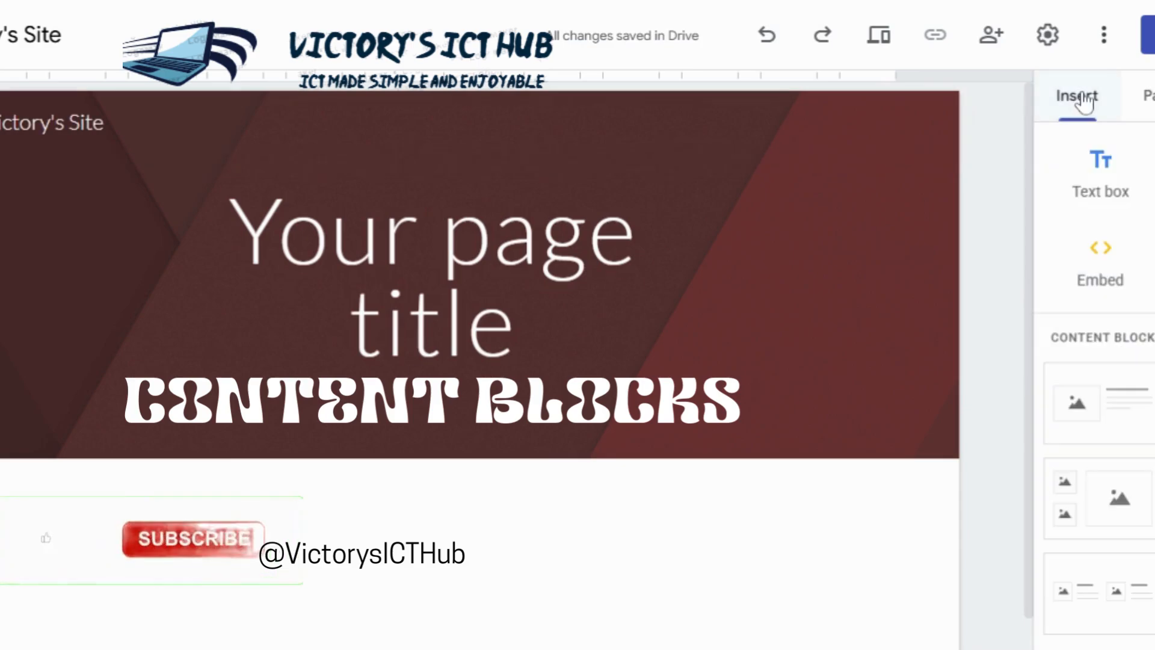
Step: Replace the placeholder page title in the header with the site's own name
left_click(540, 231)
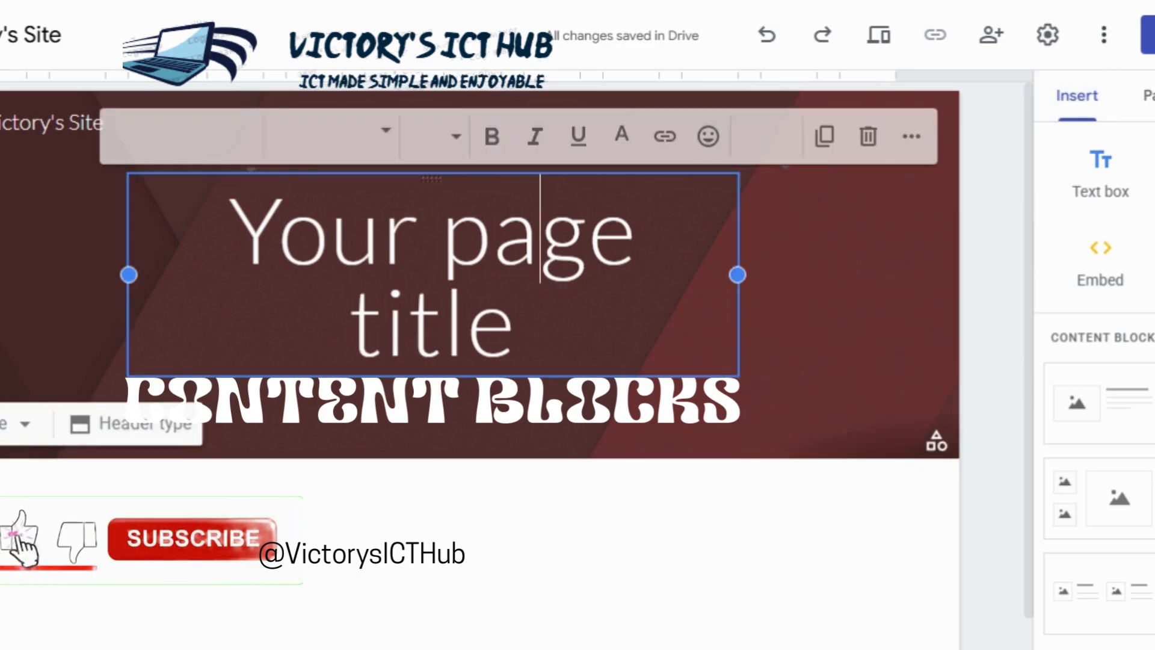
double_click(541, 232)
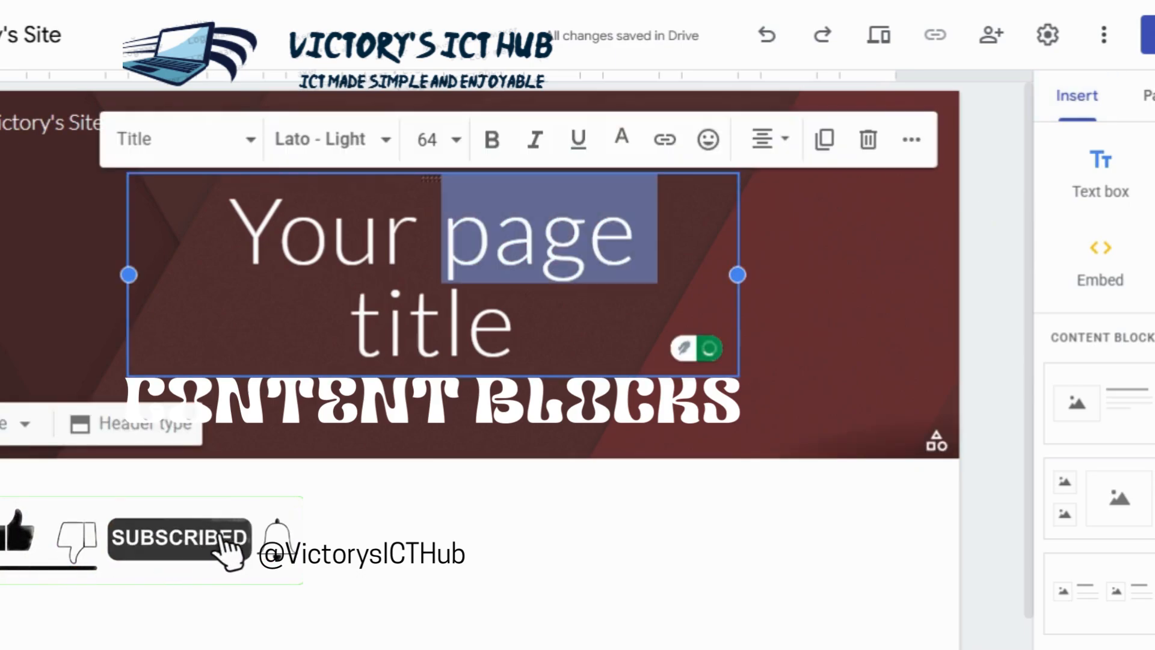
left_click(540, 232)
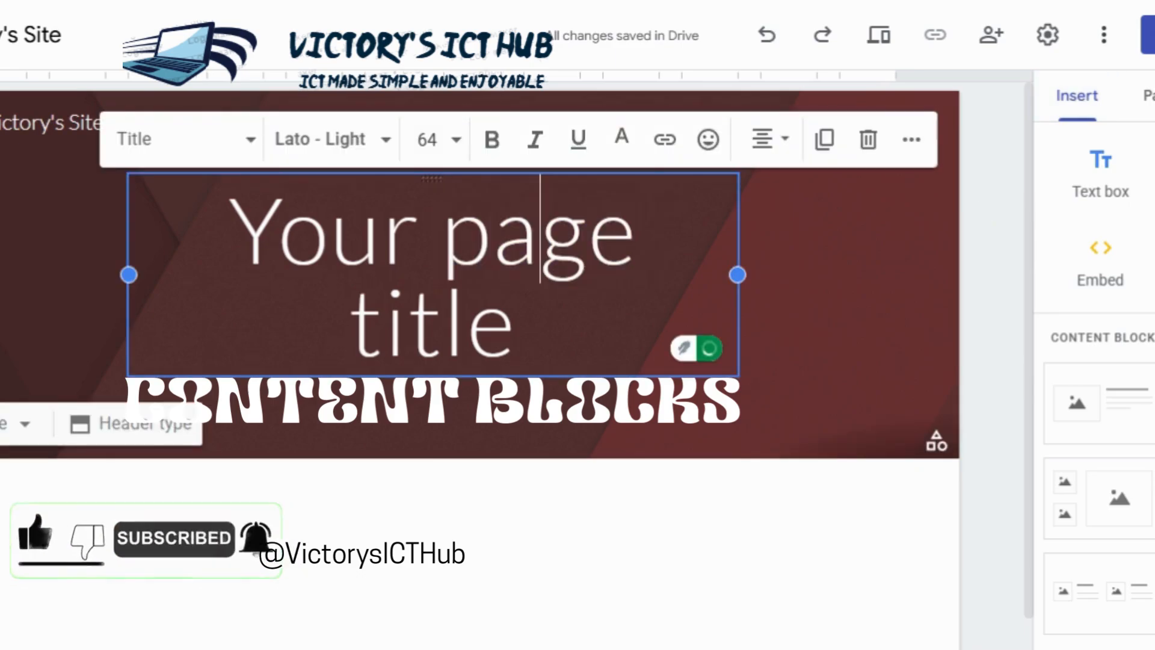
key("ctrl+a")
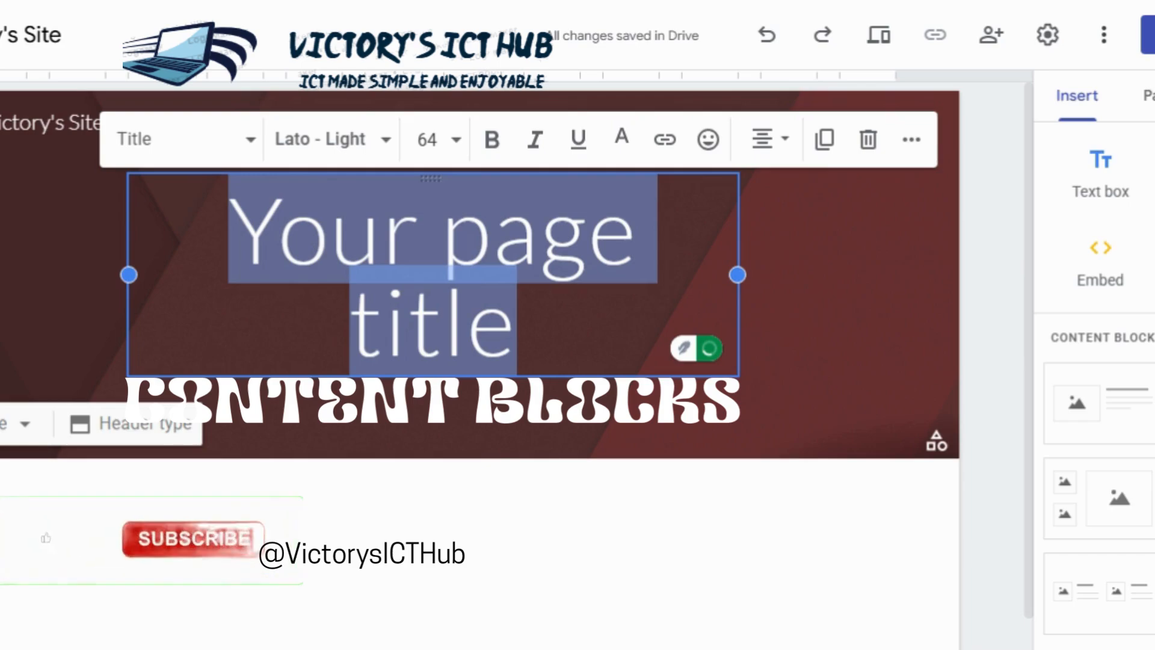
type("Victory")
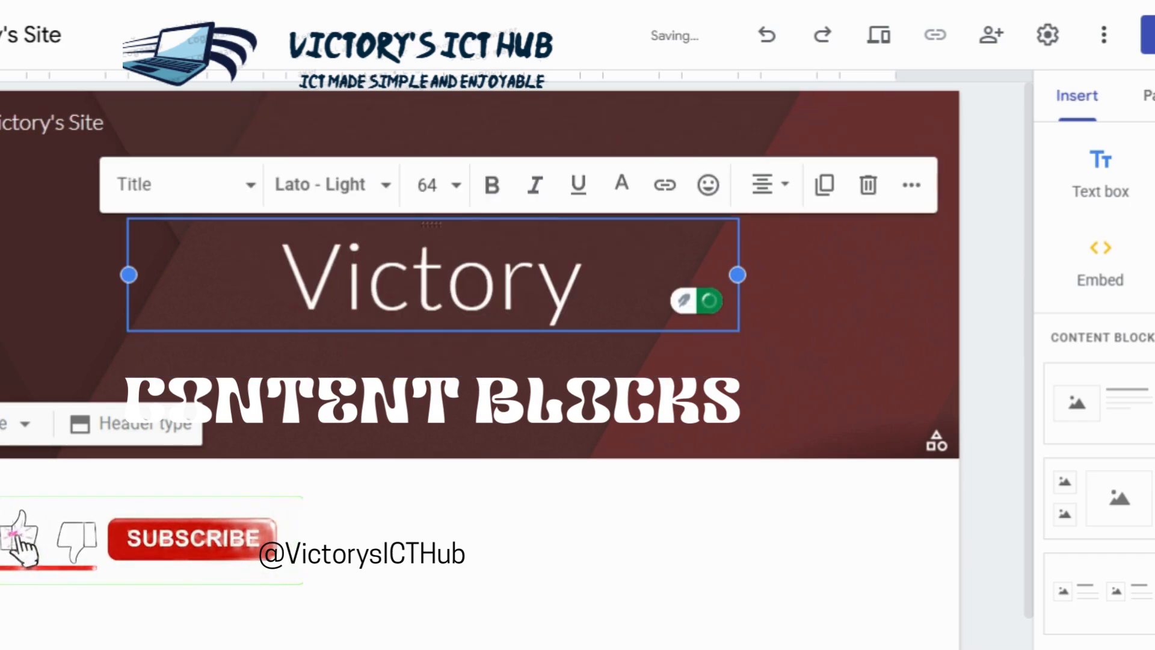
type("@s Site")
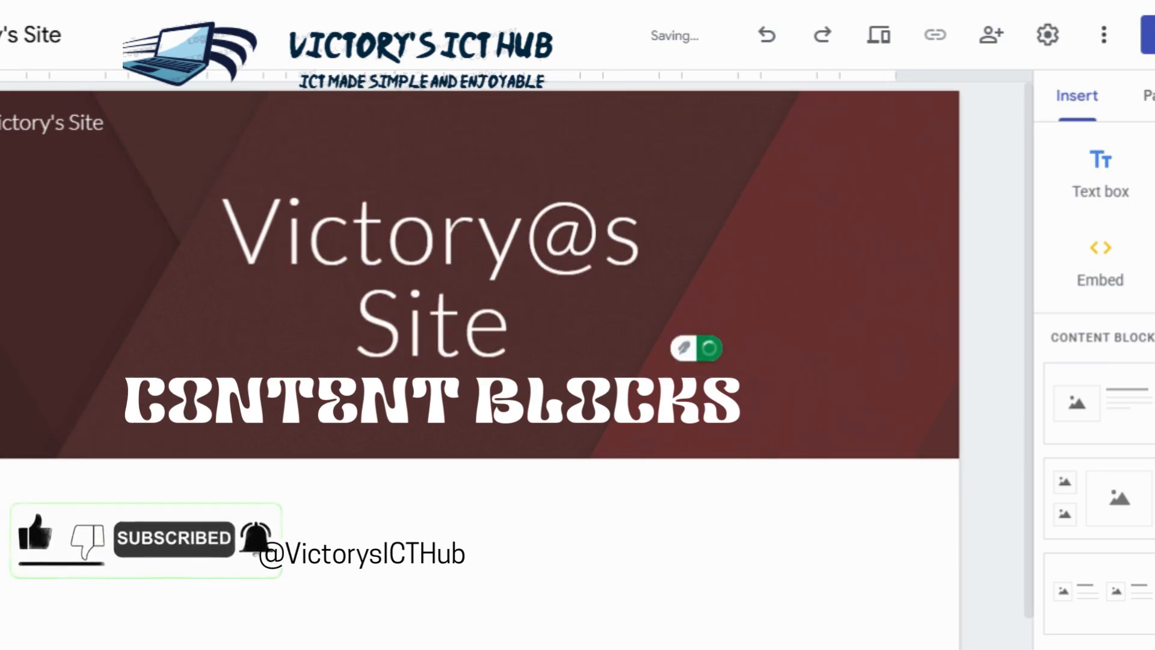
Step: Correct the page title by replacing the stray @ with an apostrophe
left_click(602, 241)
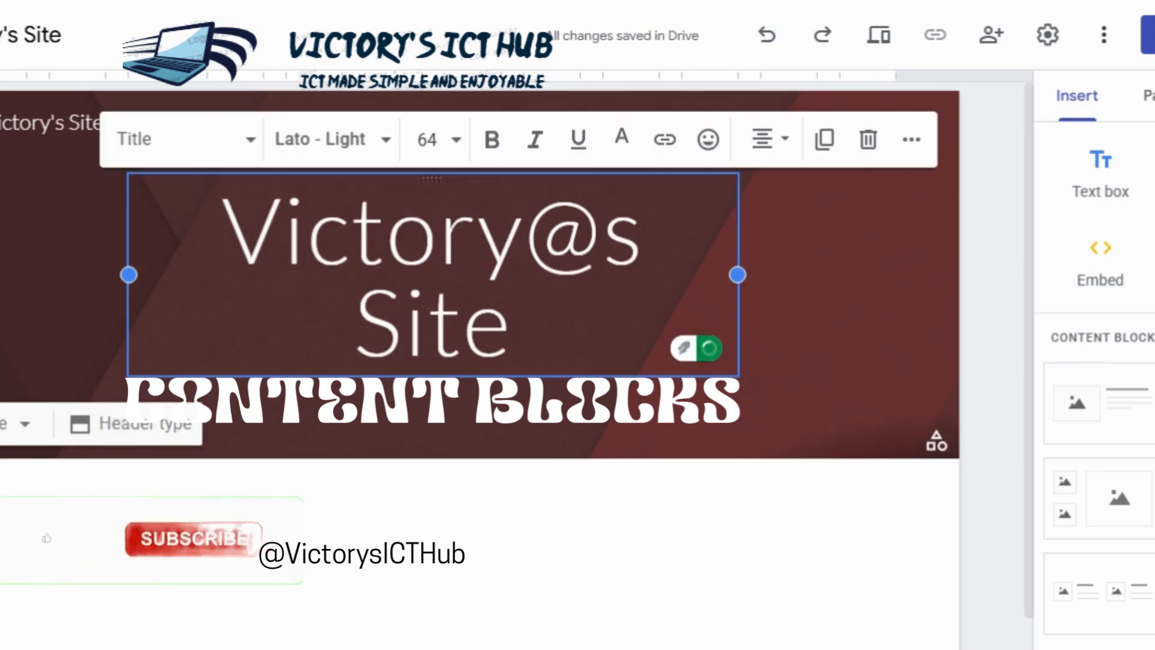
key("BackSpace")
type("'")
left_click(980, 353)
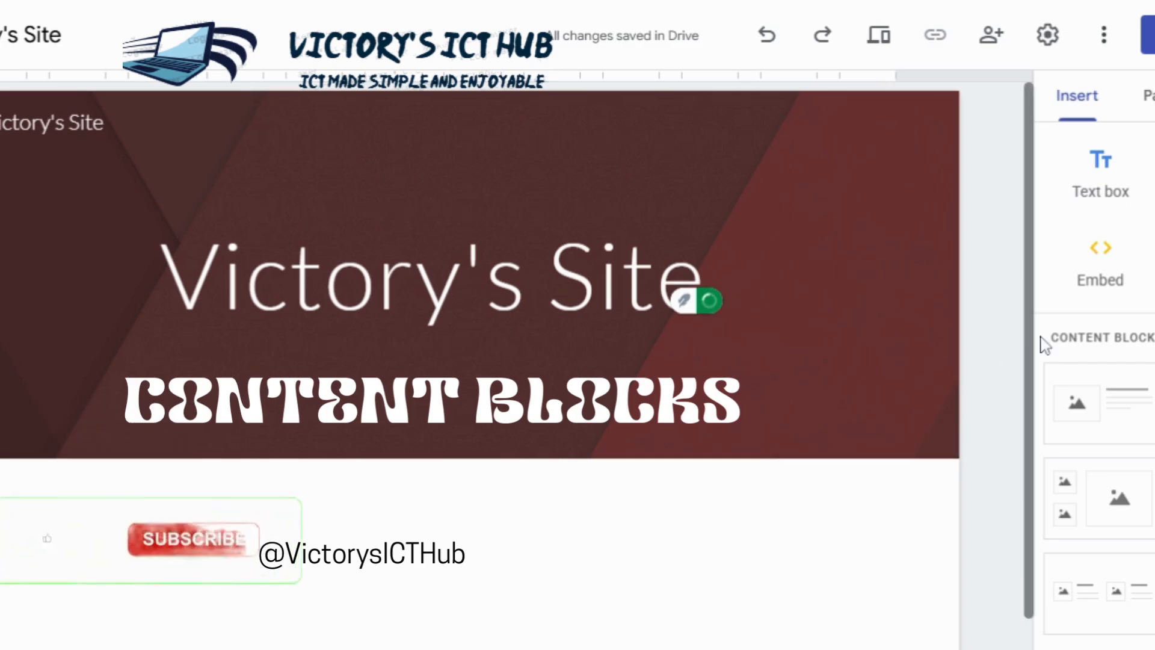
Step: Insert a text box below the page header and set its font size to 24
scroll(1030, 481, "down", 1)
scroll(1030, 481, "up", 1)
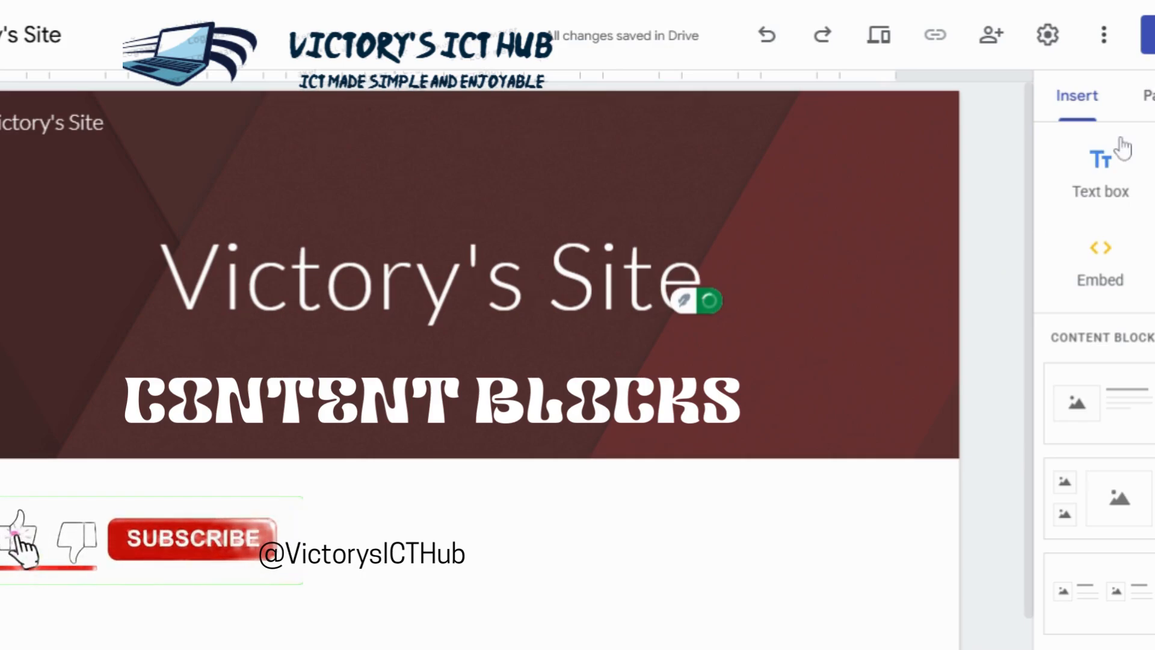
left_click(1089, 168)
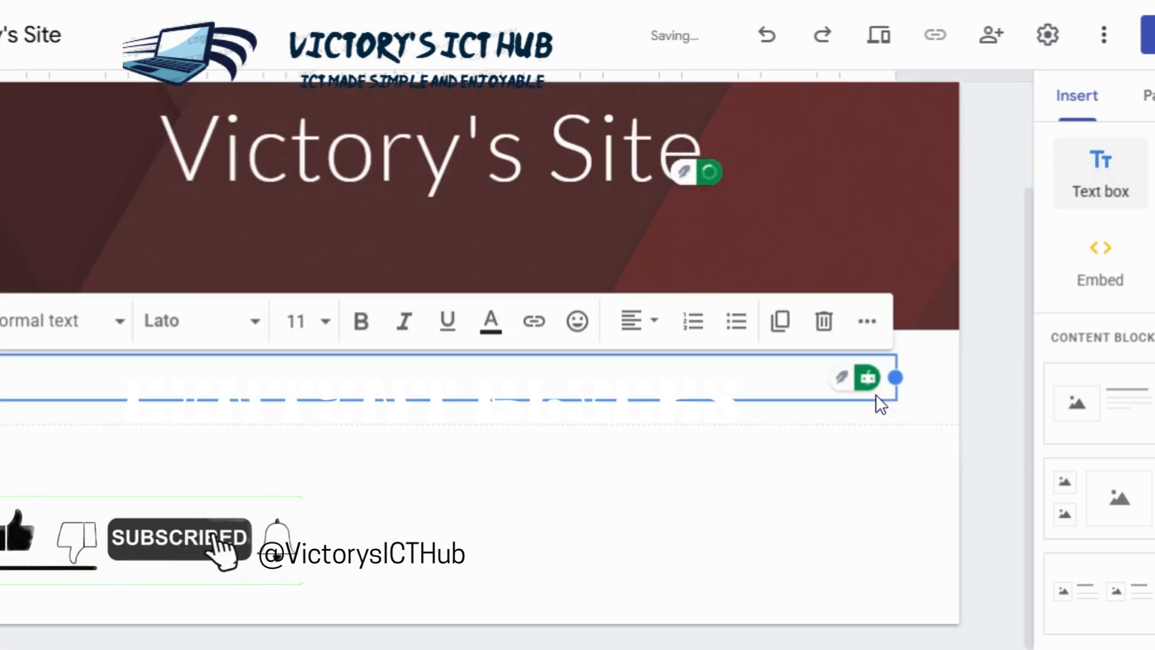
left_click(325, 322)
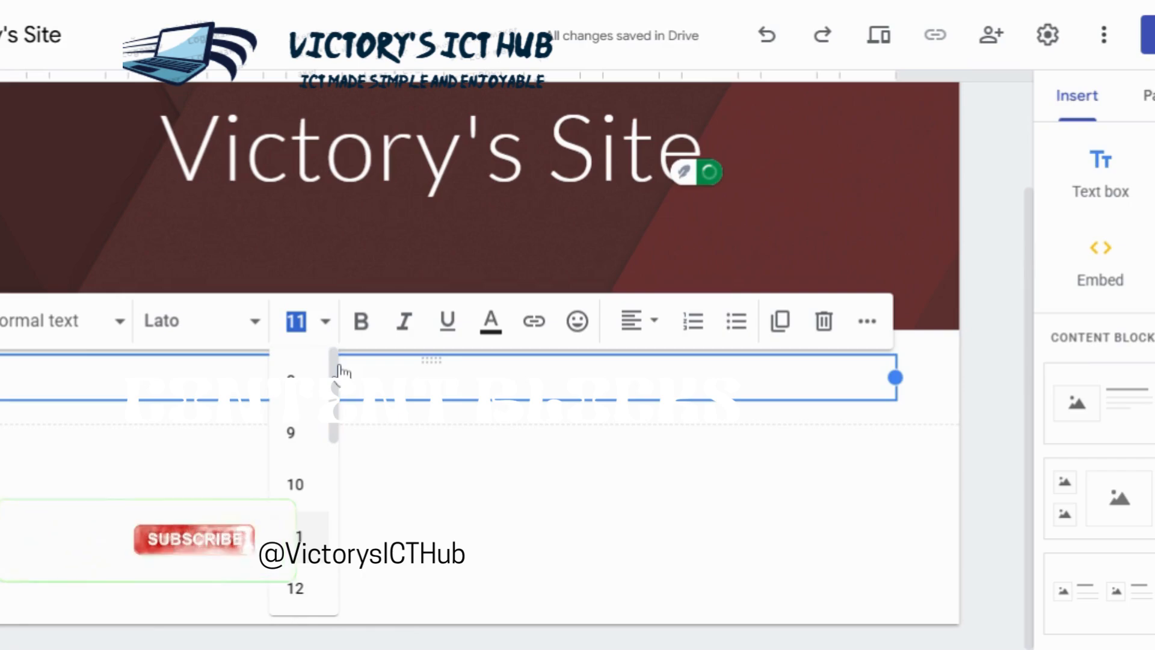
left_click_drag(333, 362, 333, 499)
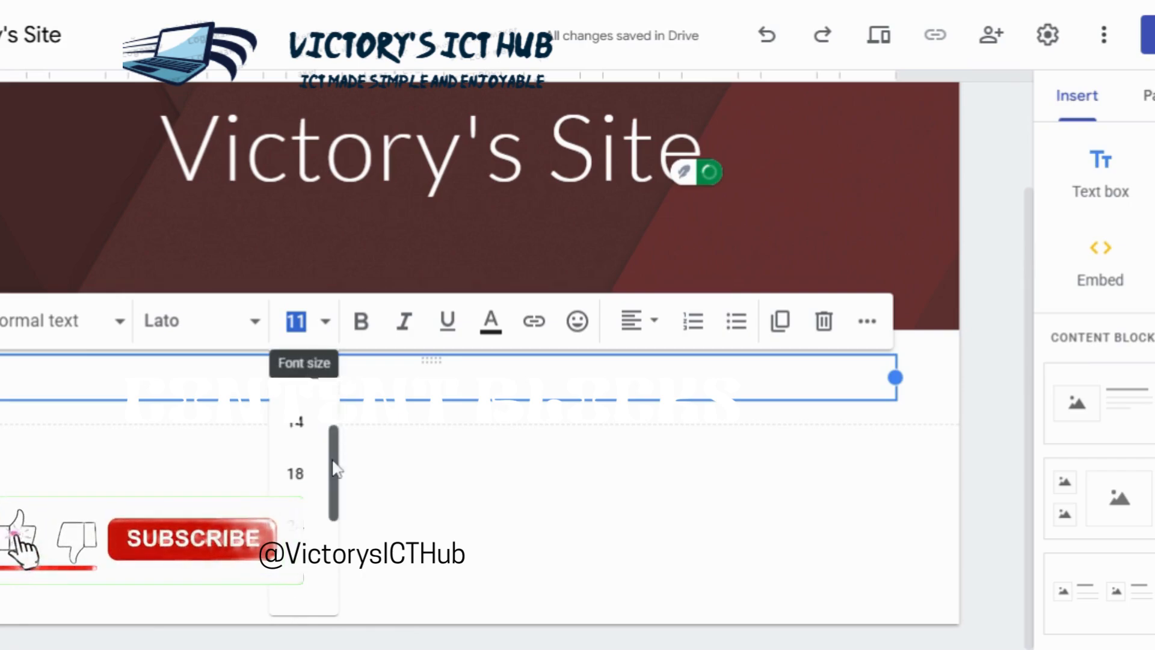
left_click(308, 523)
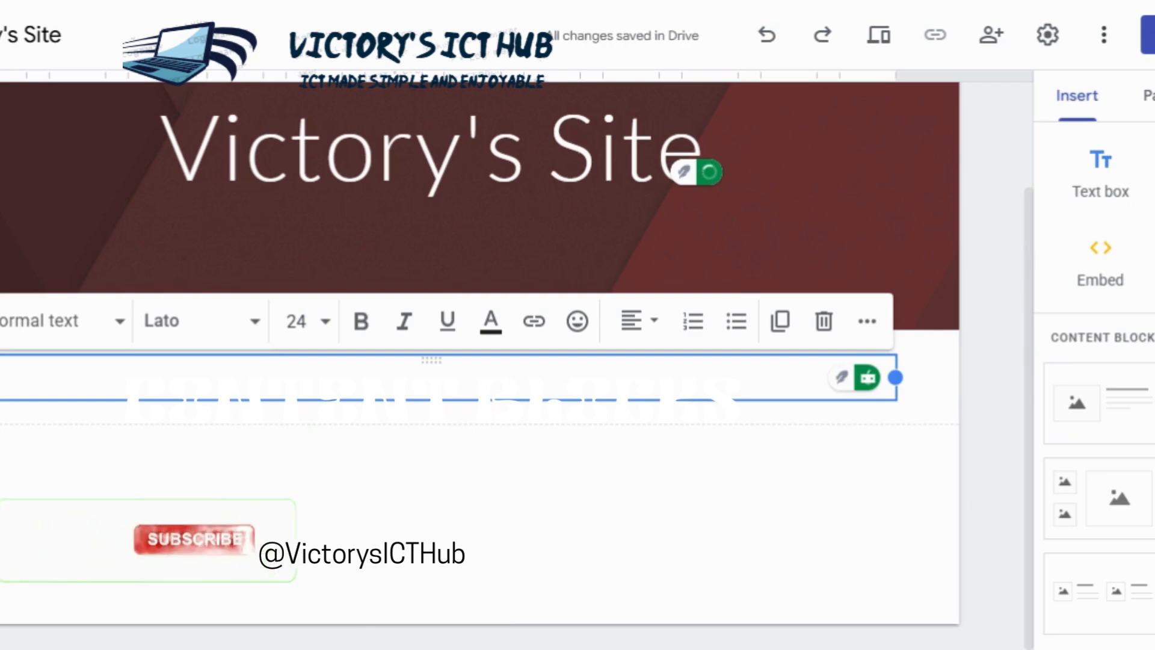
Step: Enter "Hi my name" in the new text box, removing the mistyped characters
type("HJ=")
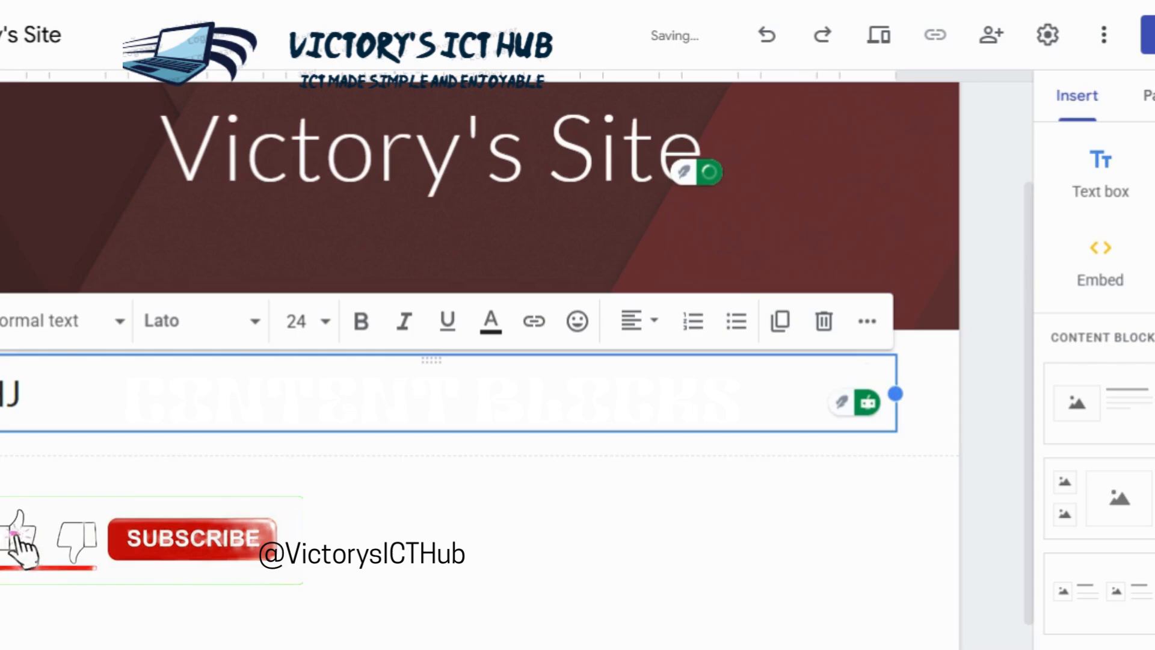
key("BackSpace")
key("BackSpace")
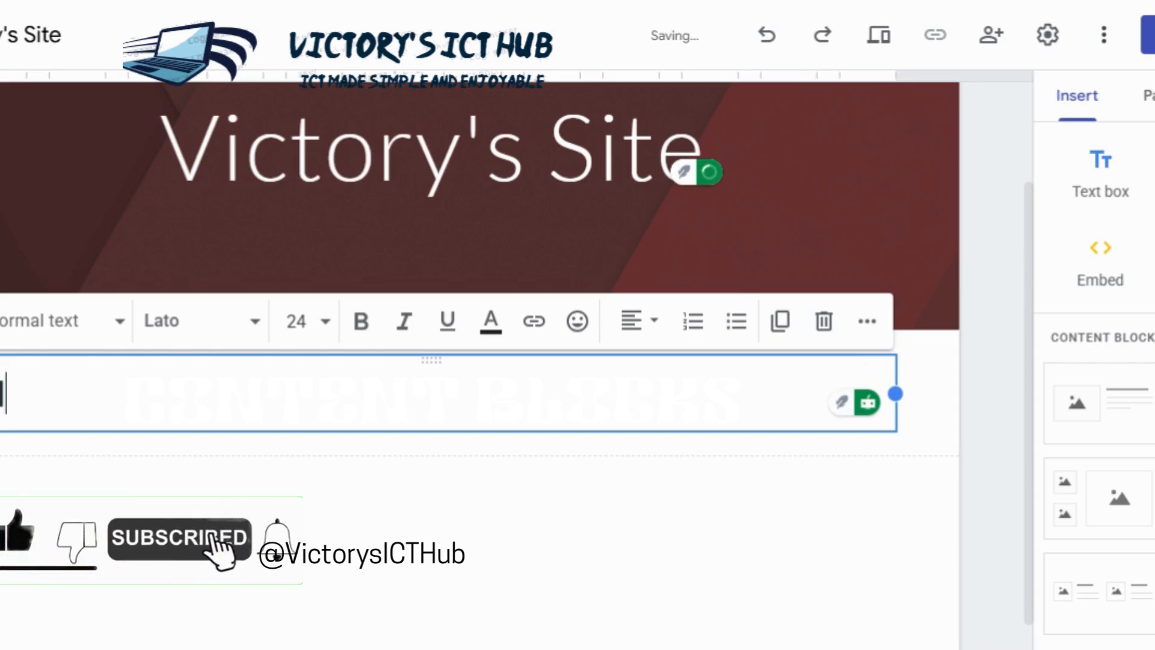
type("i m")
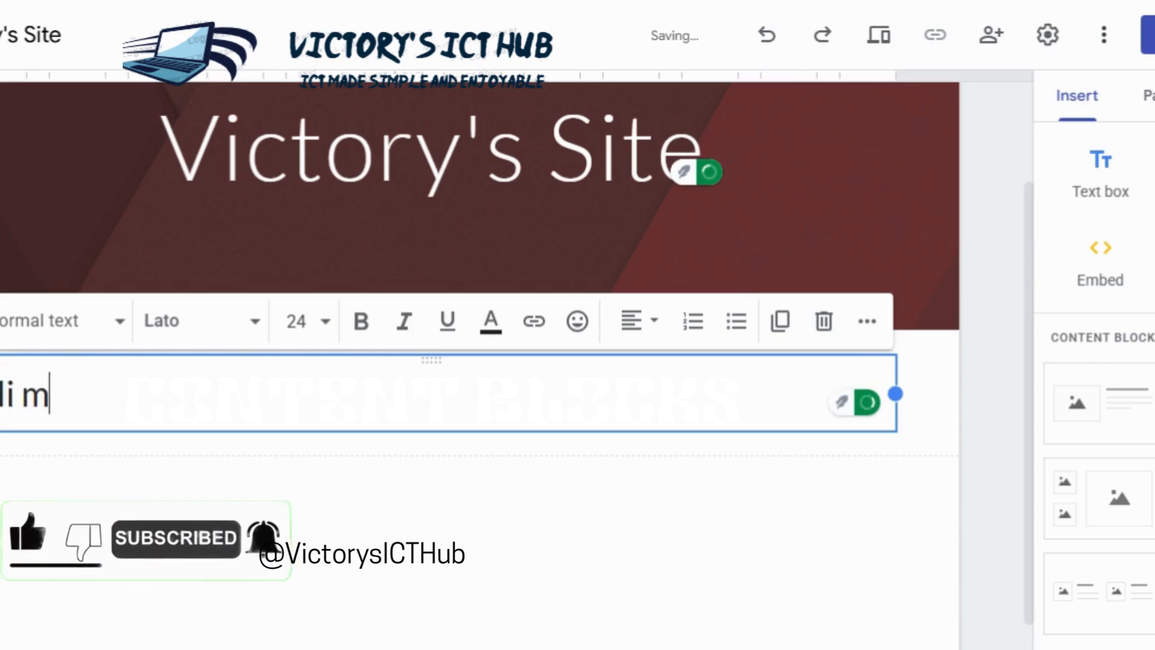
type("y name")
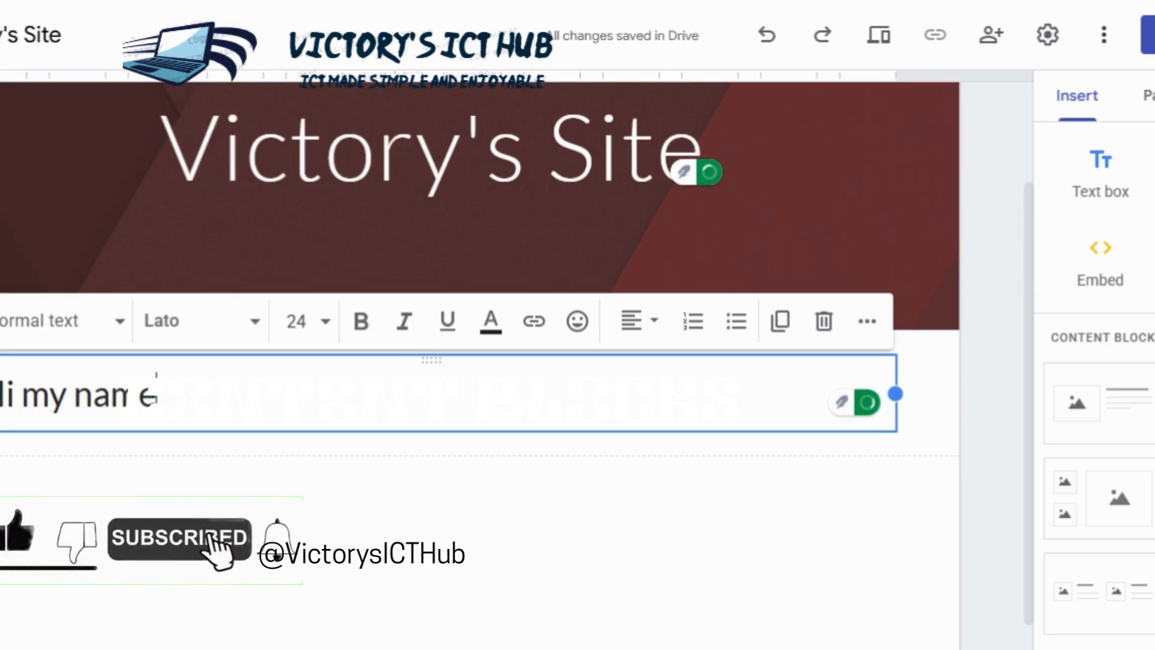
Step: Set the font size of the whole "Hi my name" text to 12
key("ctrl+shift+Left")
key("ctrl+shift+Left")
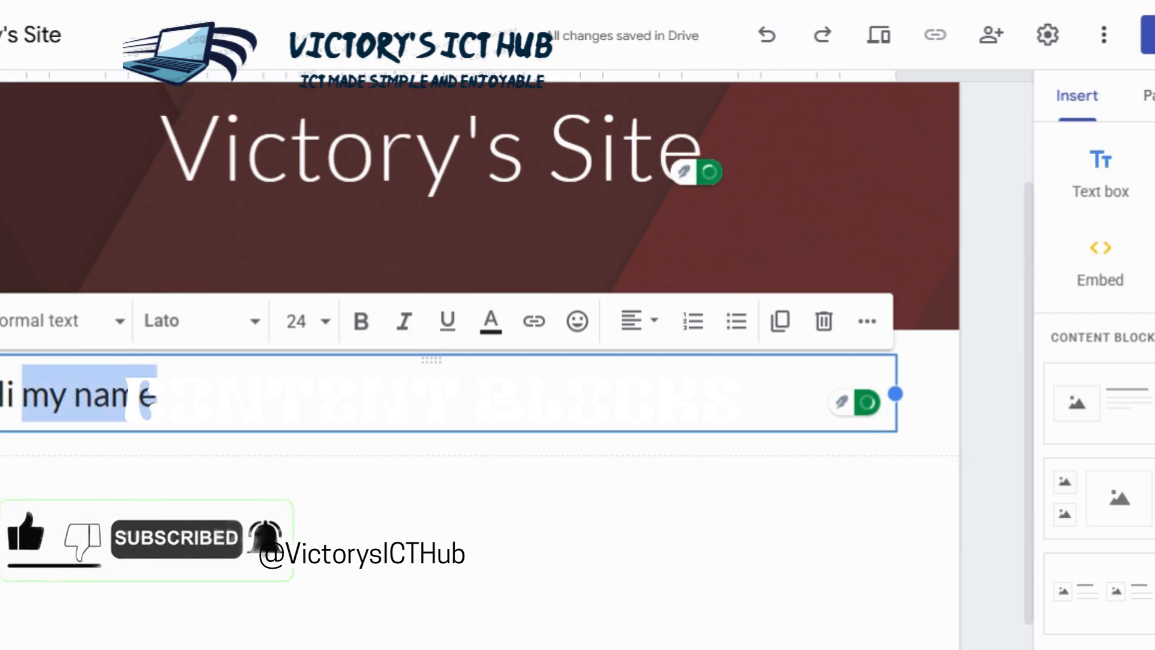
key("ctrl+shift+Left")
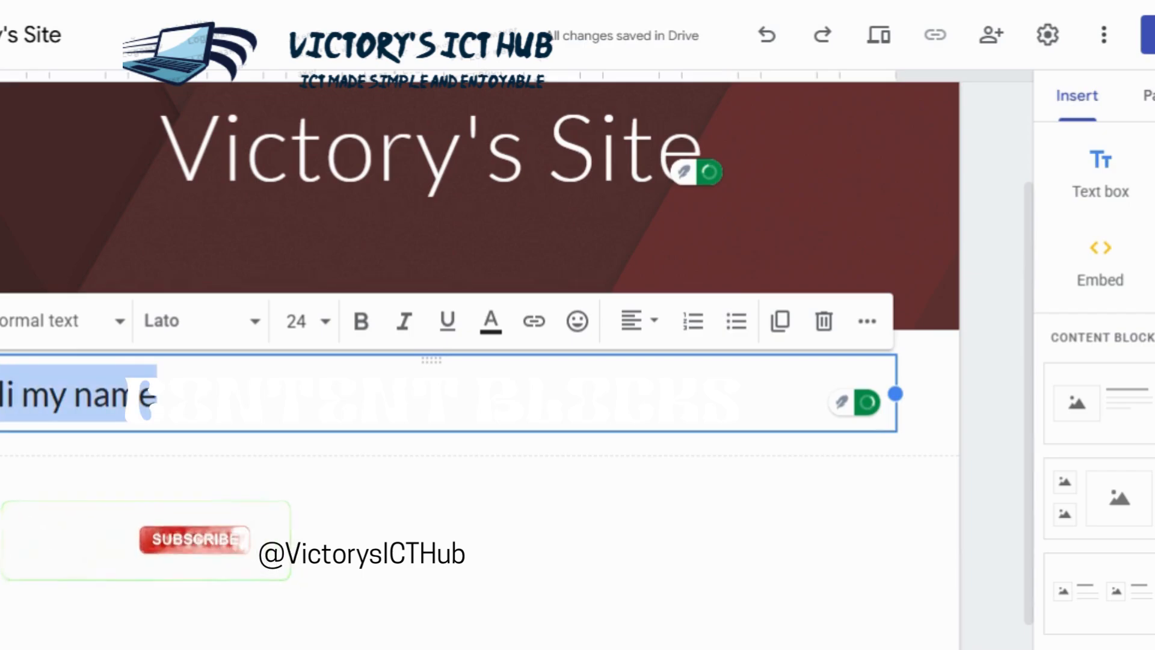
left_click(331, 326)
left_click(330, 322)
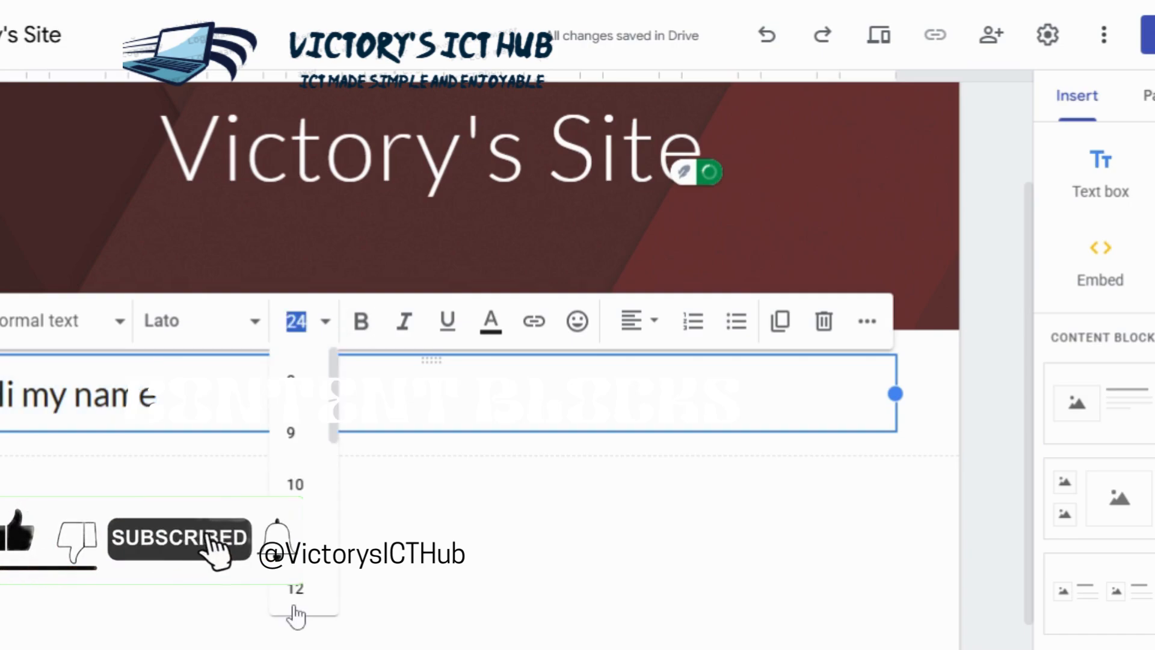
left_click(296, 589)
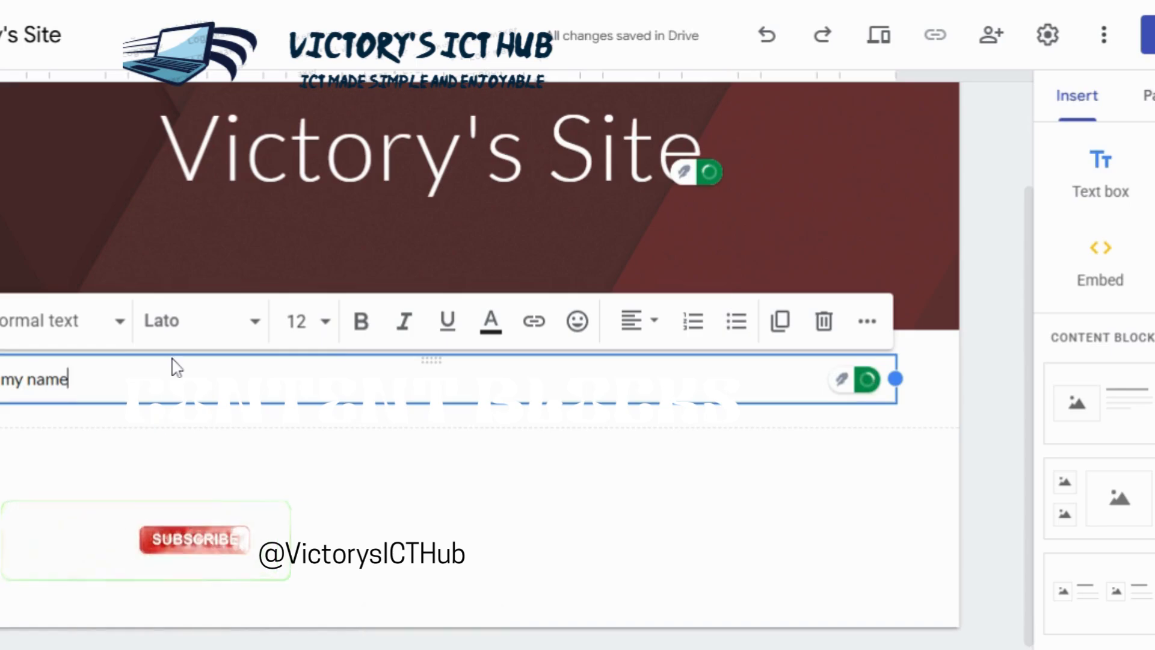
Step: Set the font size of all the text in the text box to 18
key("ctrl+a")
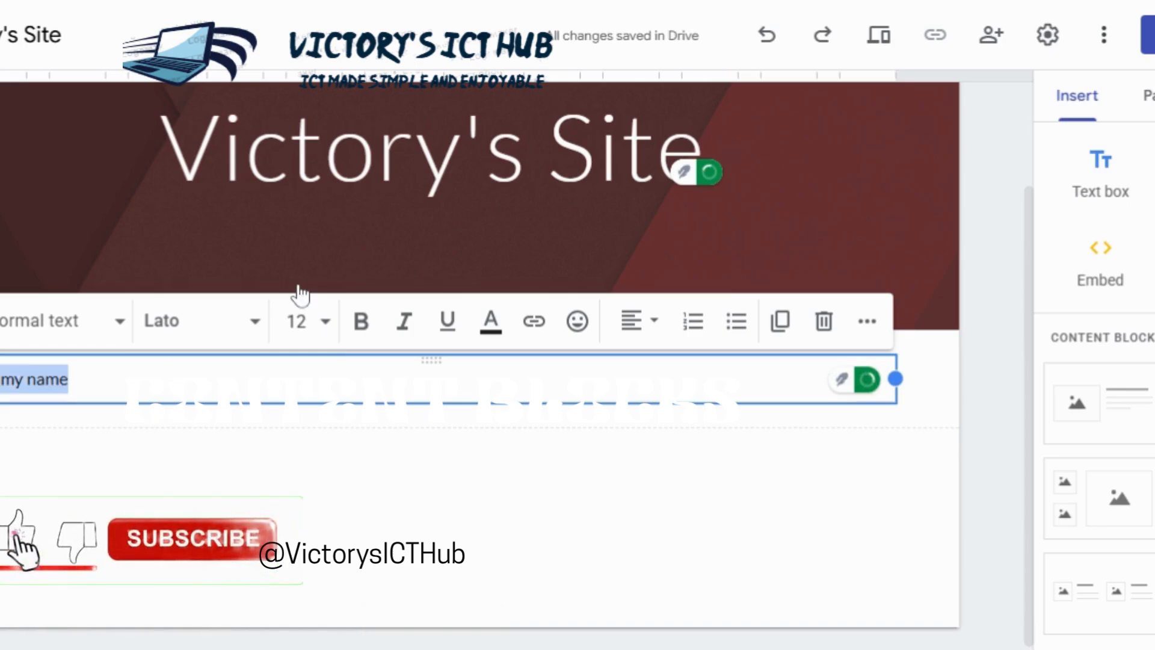
left_click(296, 320)
left_click(326, 321)
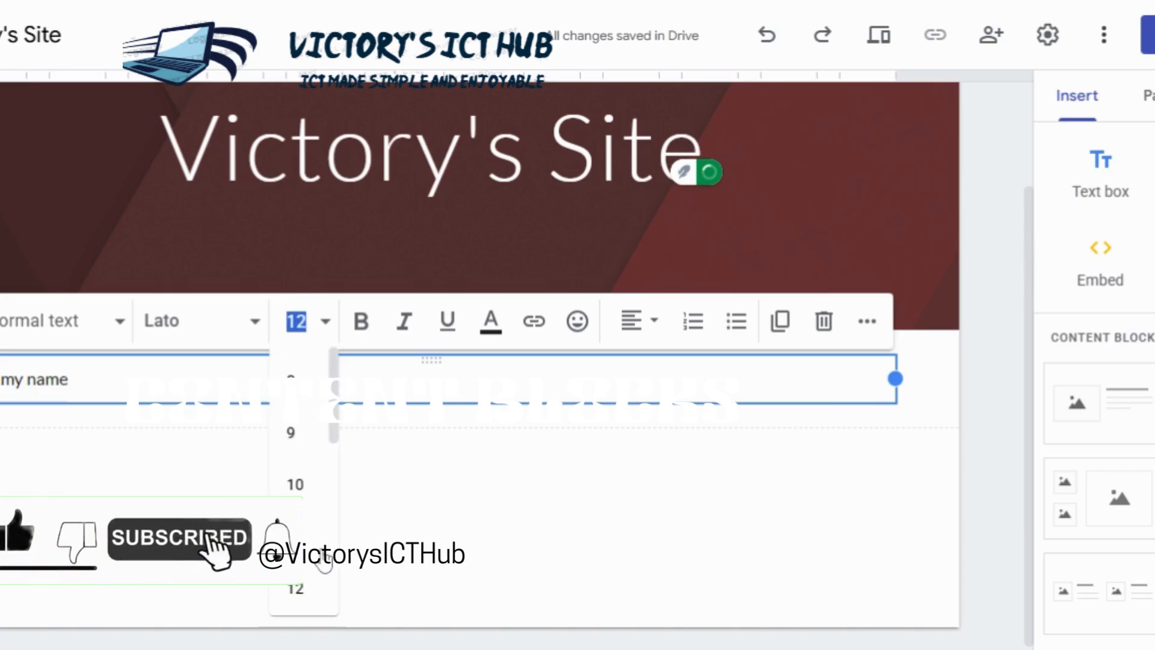
scroll(341, 445, "down", 3)
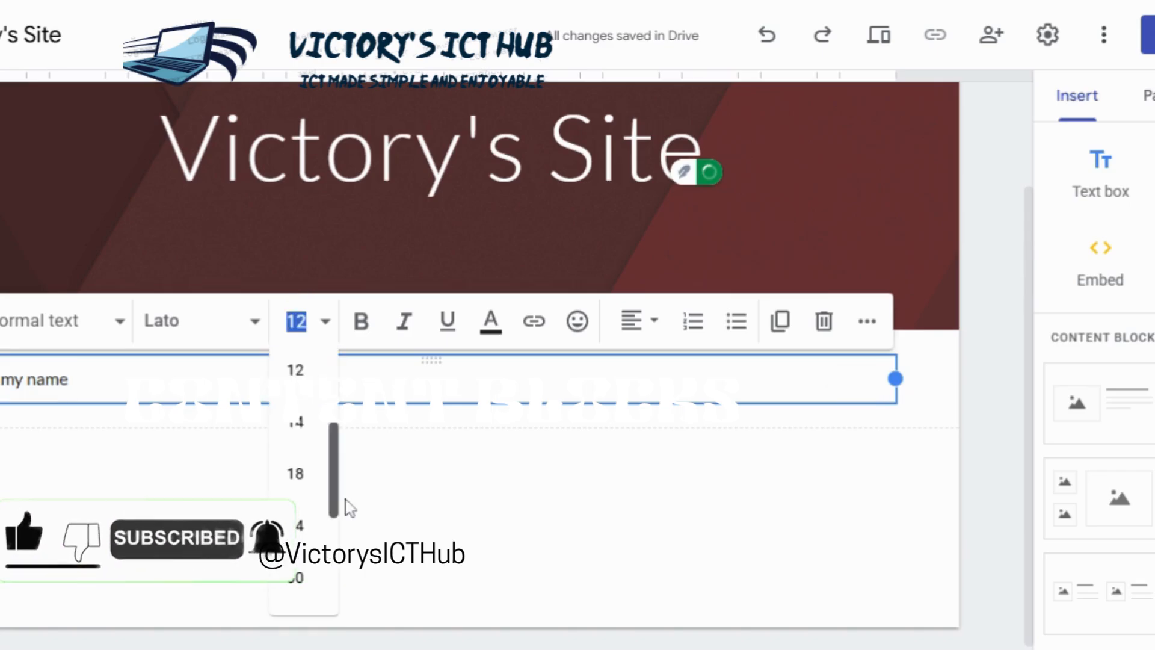
left_click(293, 474)
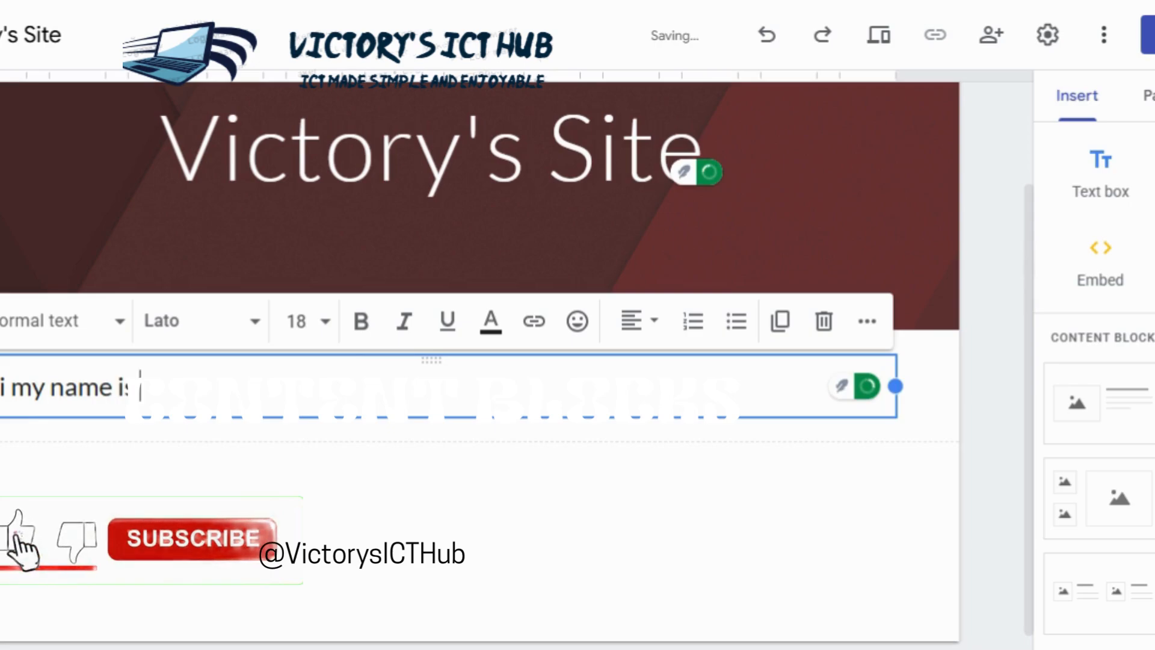
Step: Continue the introduction in the text box with the author's first name and "and I am 12yrs old."
type("Victory and I am")
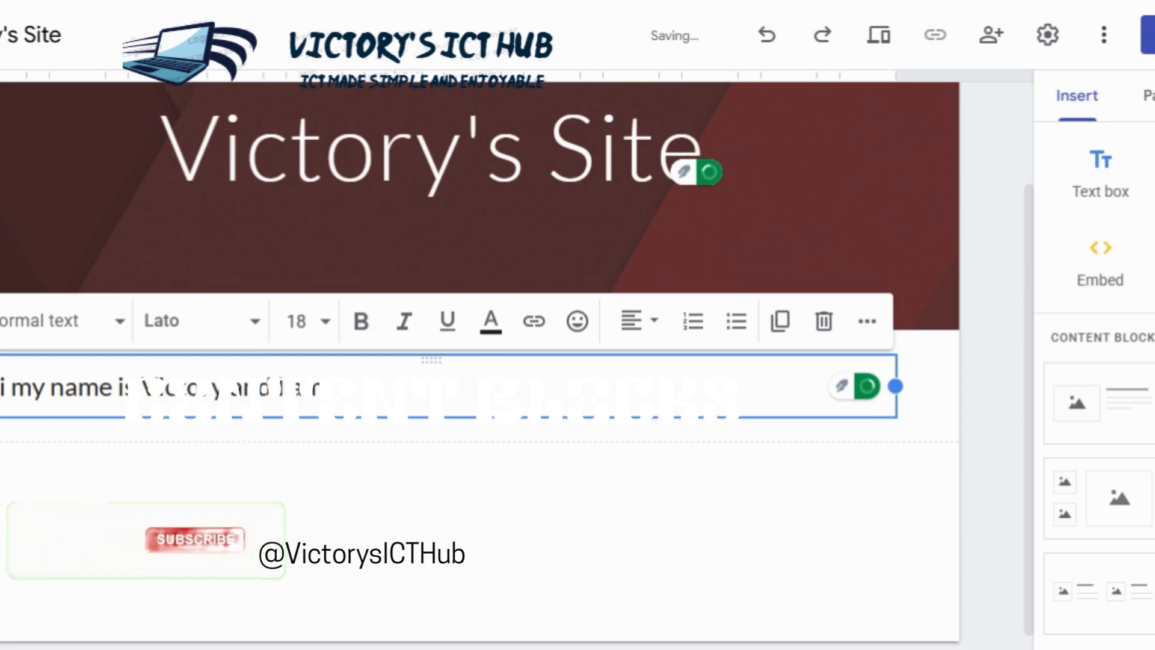
type(" 12y")
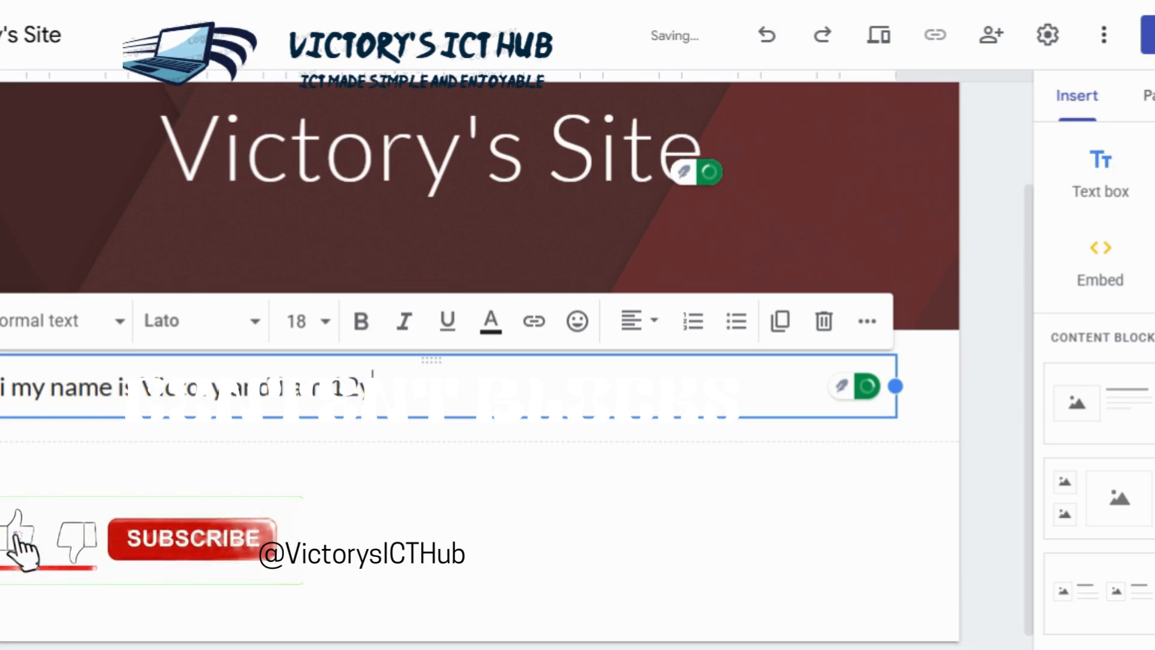
type("rs old")
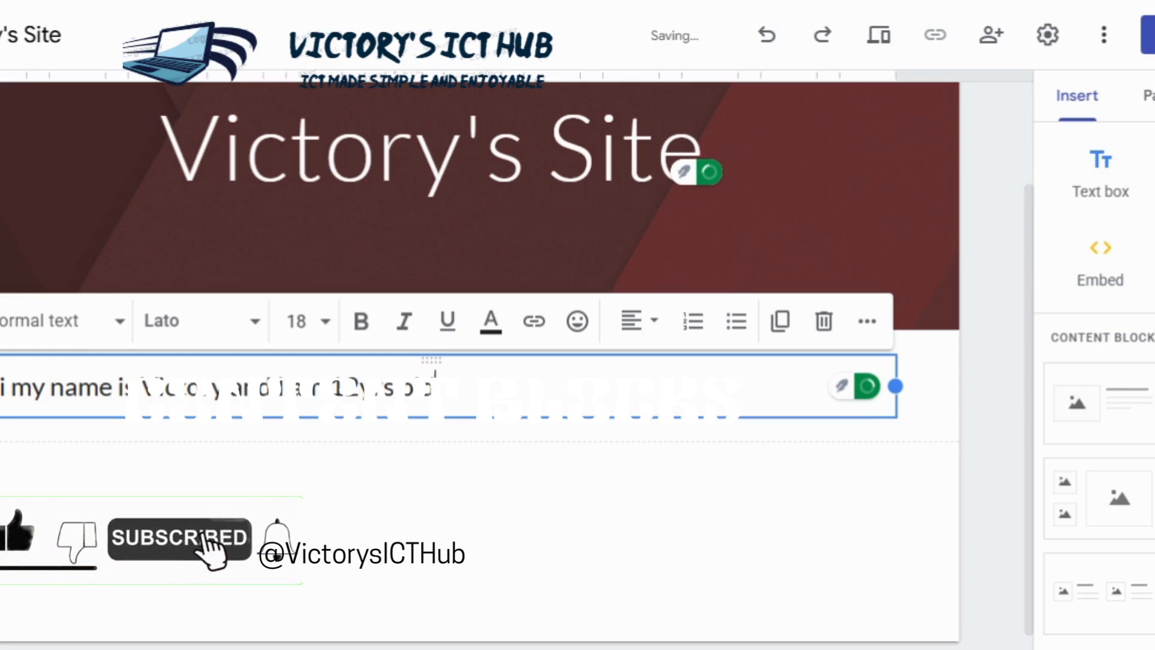
type(". Thi")
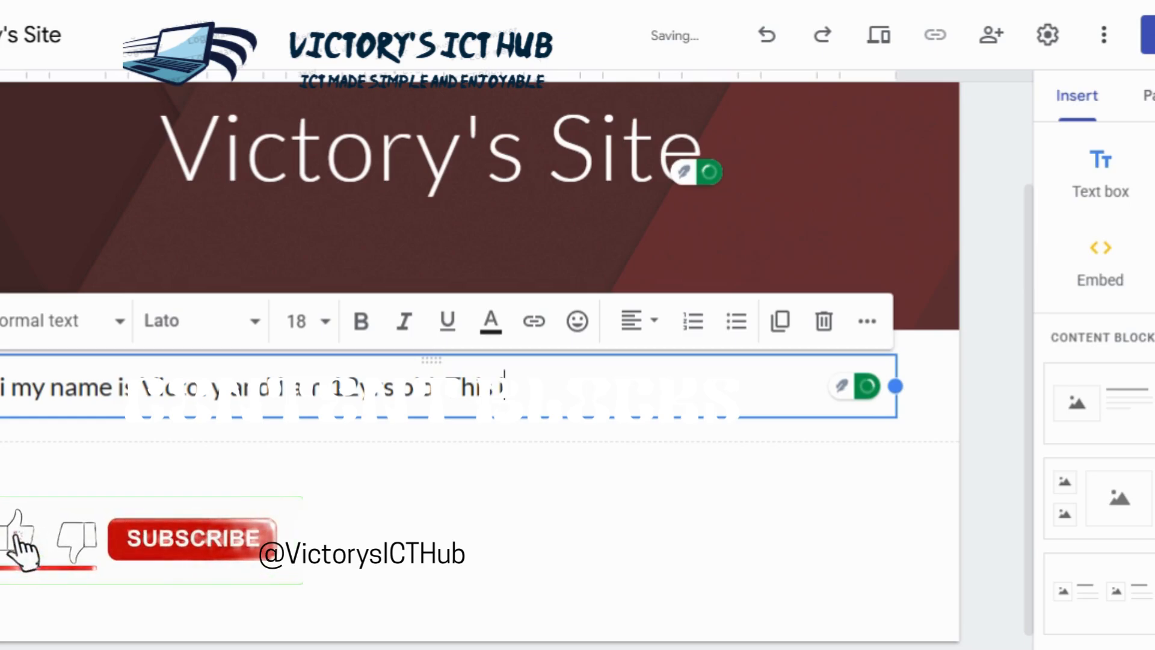
Step: Add the sentence "This site is all about me and my fav hobbies." to the introduction and finish editing the text box
type("s site is al")
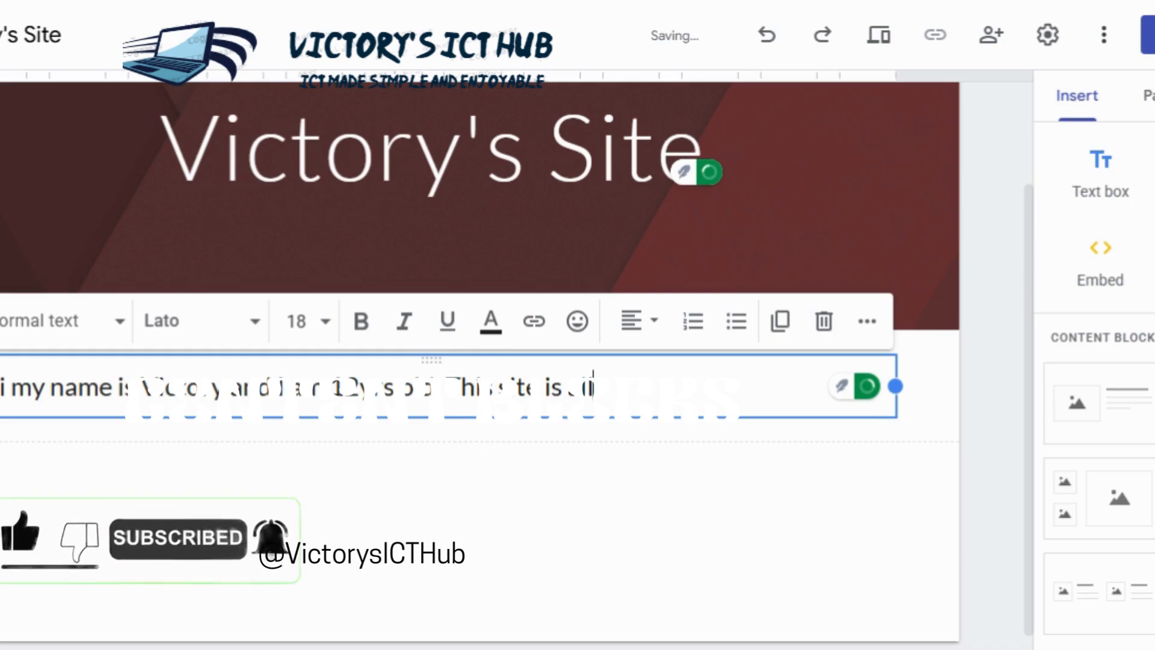
type("l about me a")
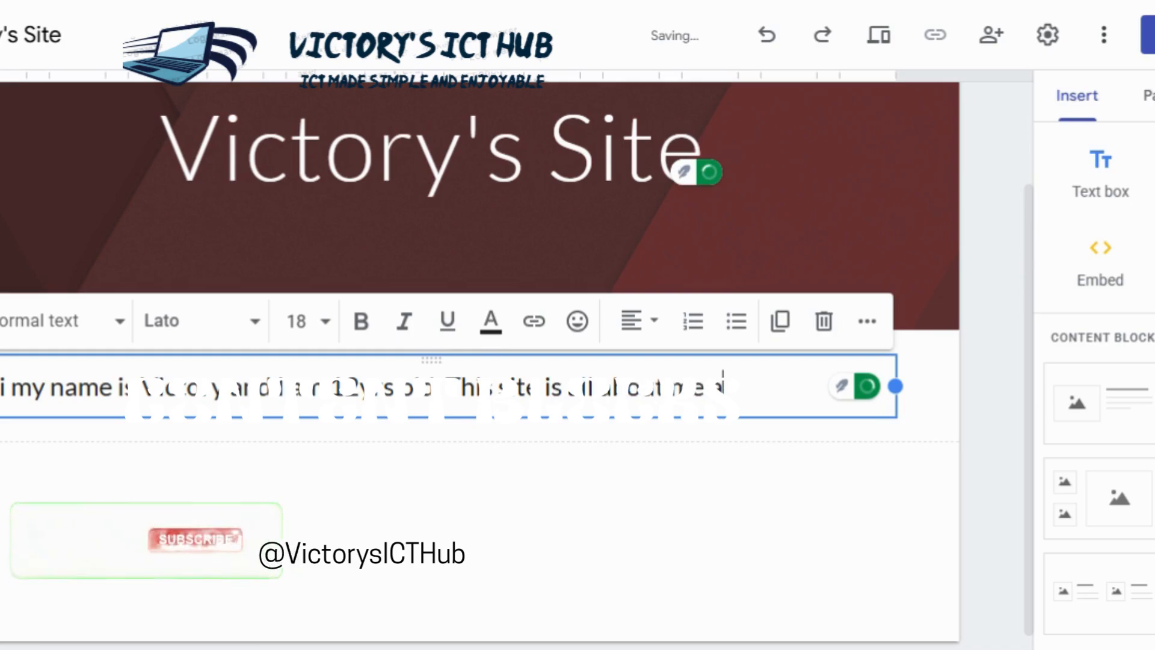
type("nd m")
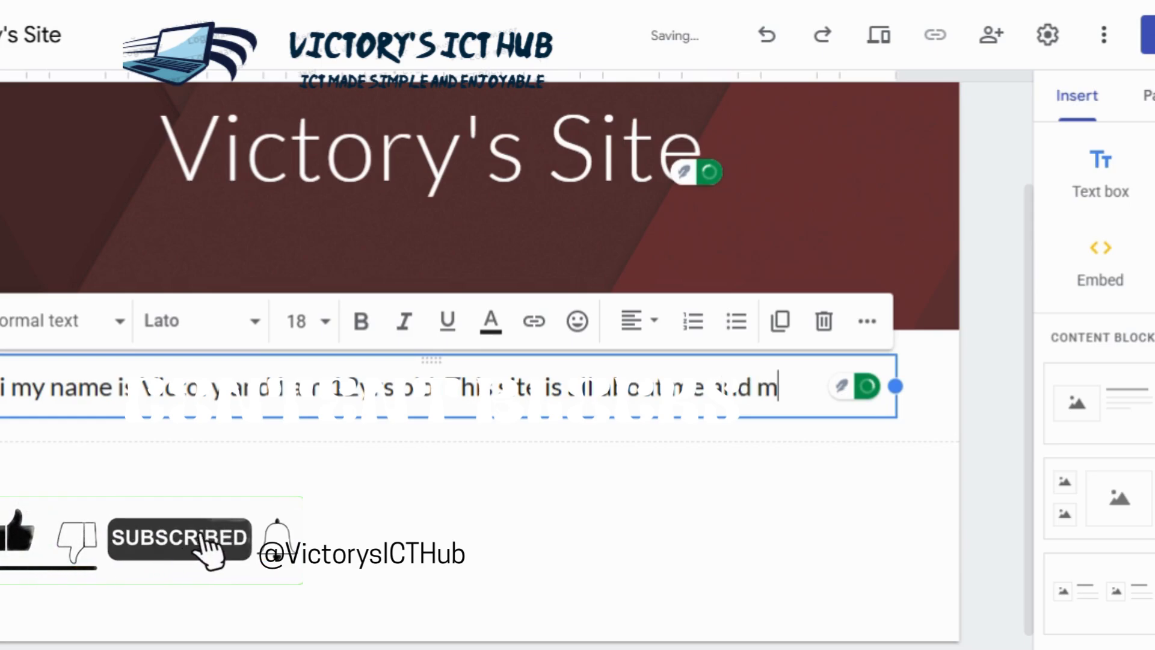
type("y fav")
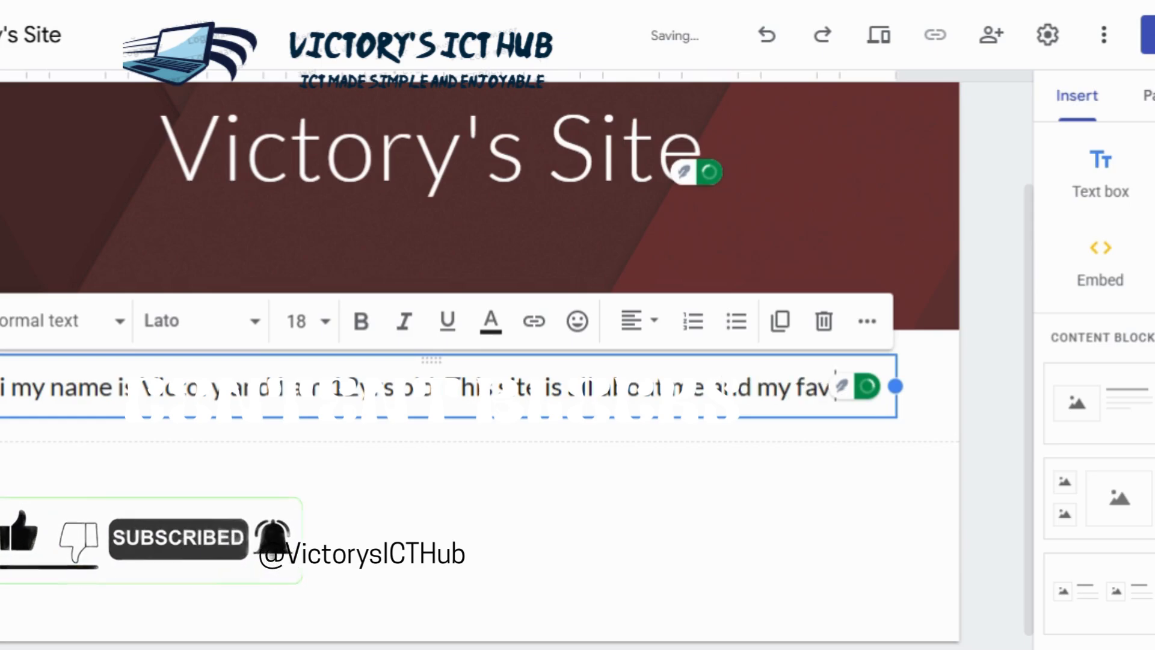
type(" hobb")
type("ies.")
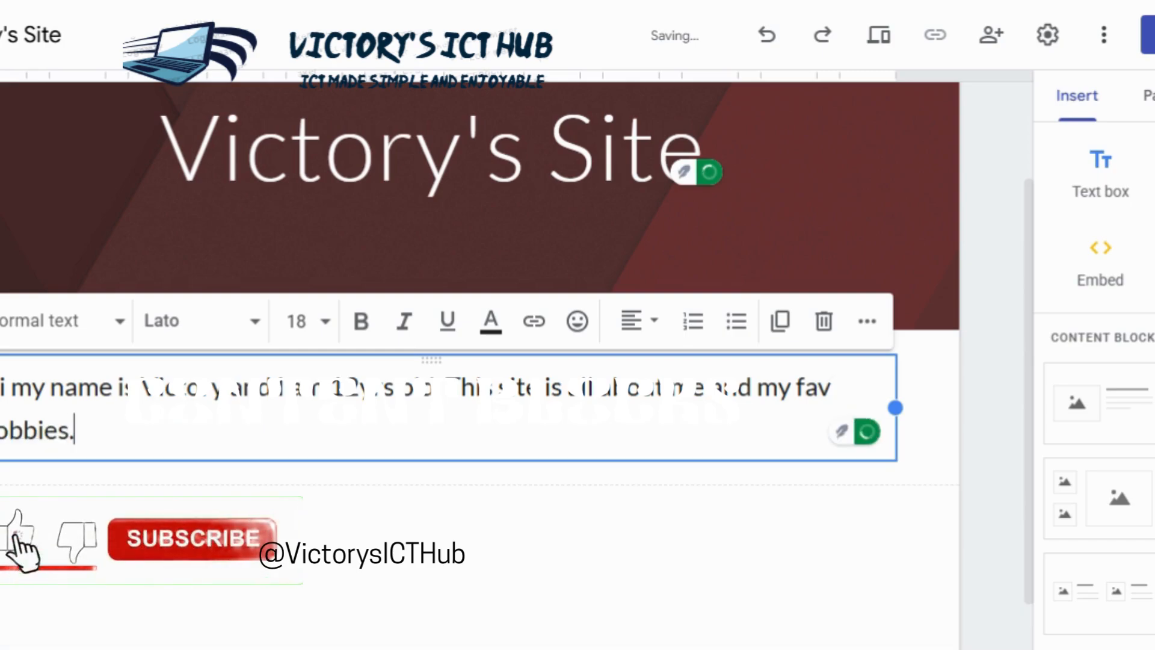
left_click(993, 331)
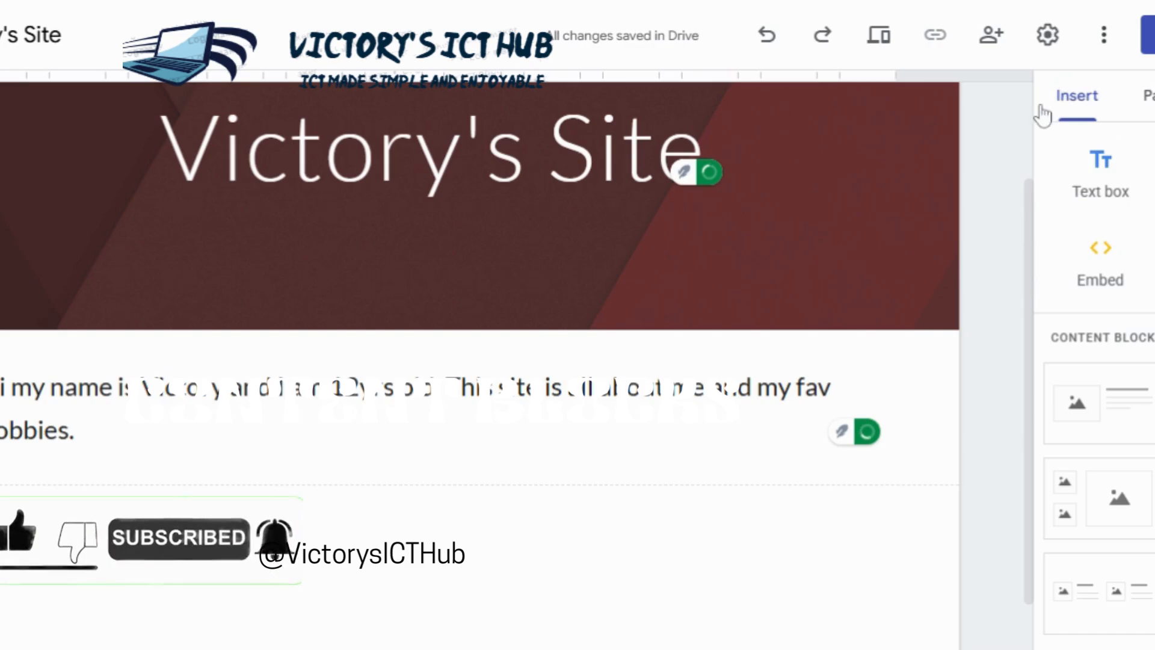
Step: Try to add a new site page named "About Me"
left_click(1149, 96)
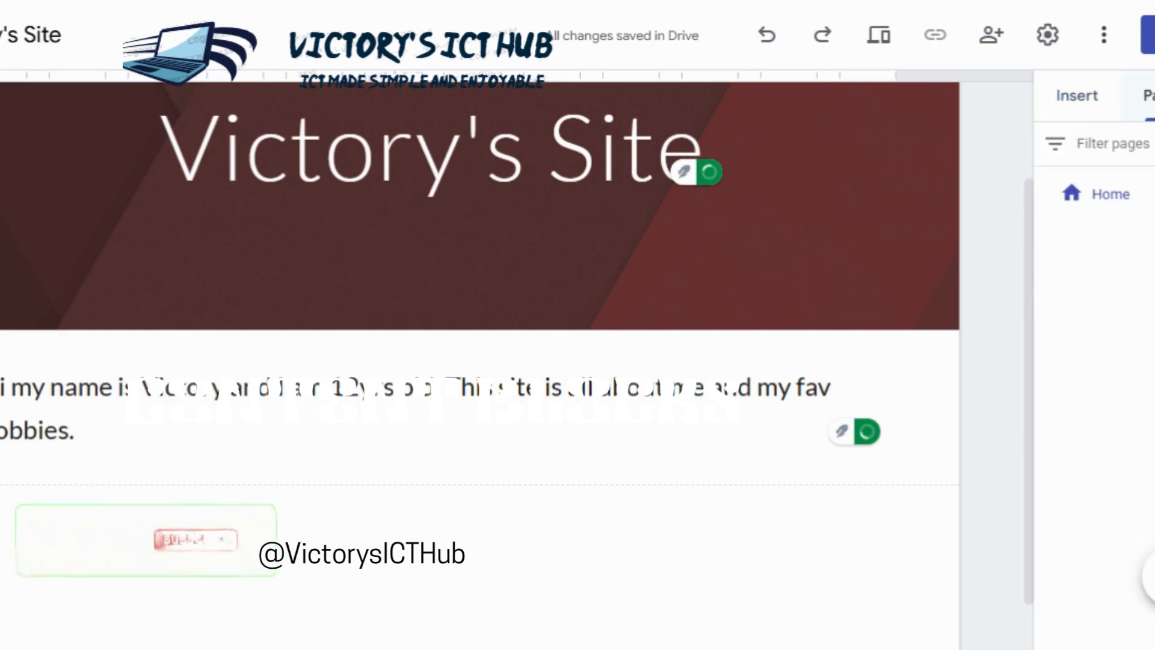
mouse_move(1151, 576)
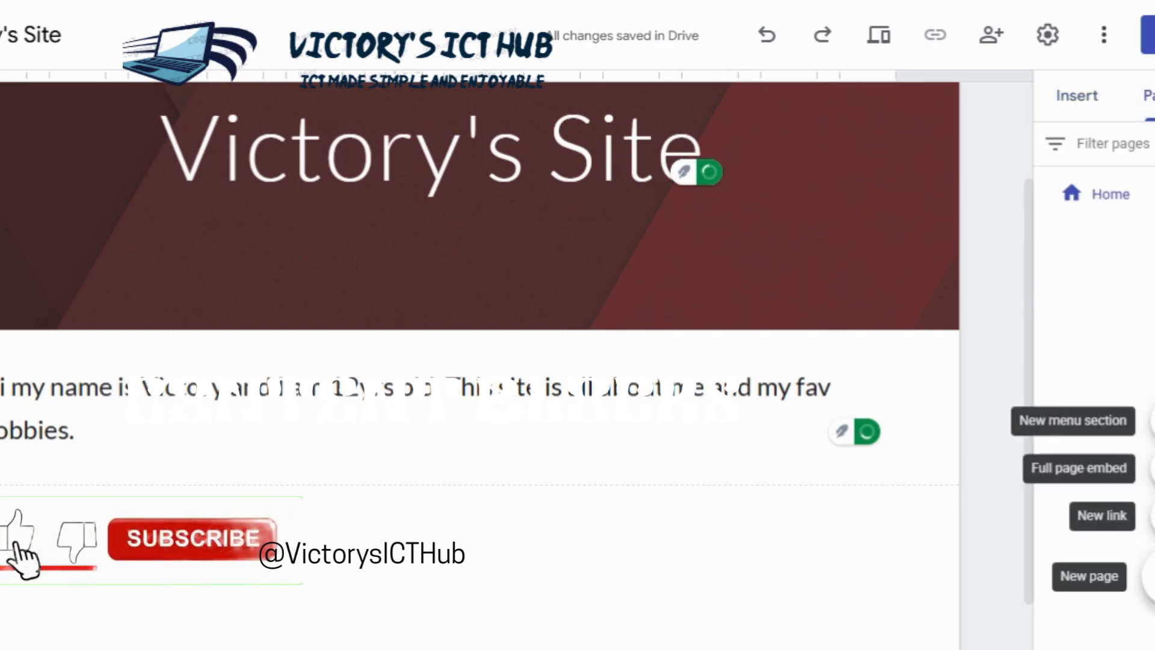
left_click(1152, 576)
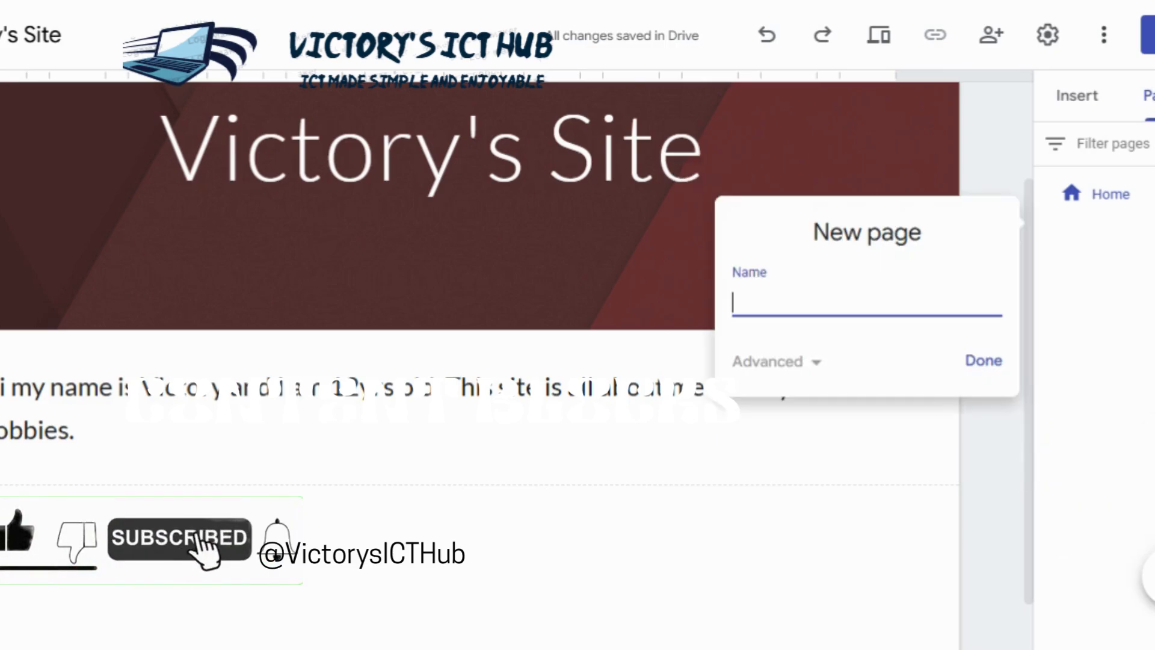
type("A")
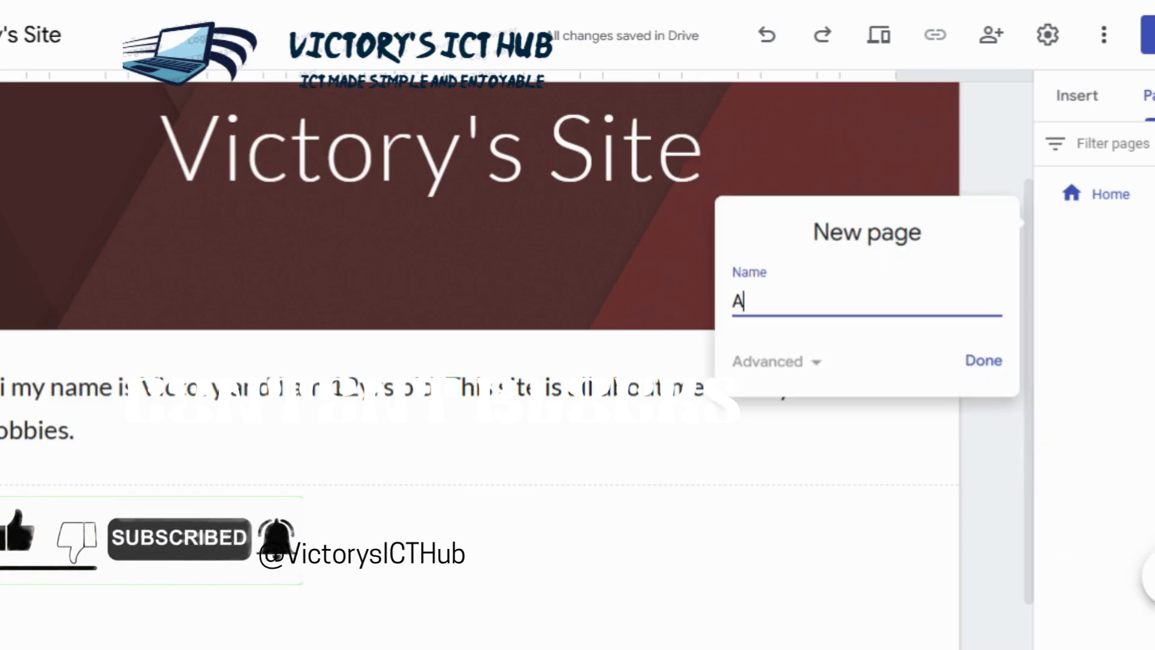
type("bout Me")
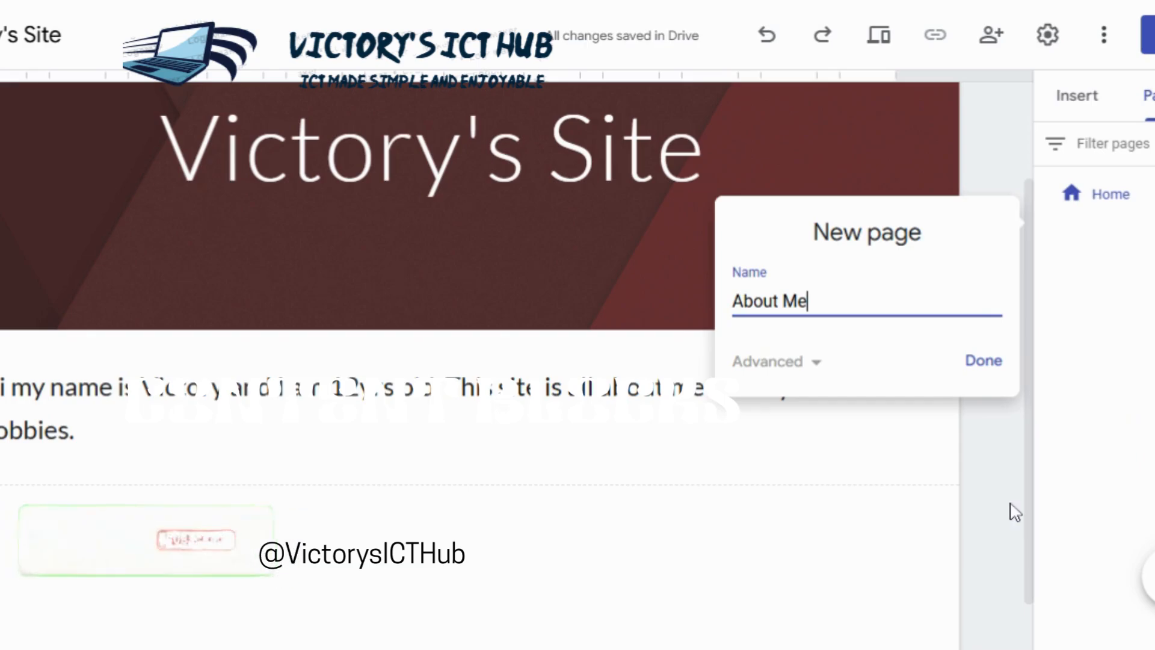
key("Return")
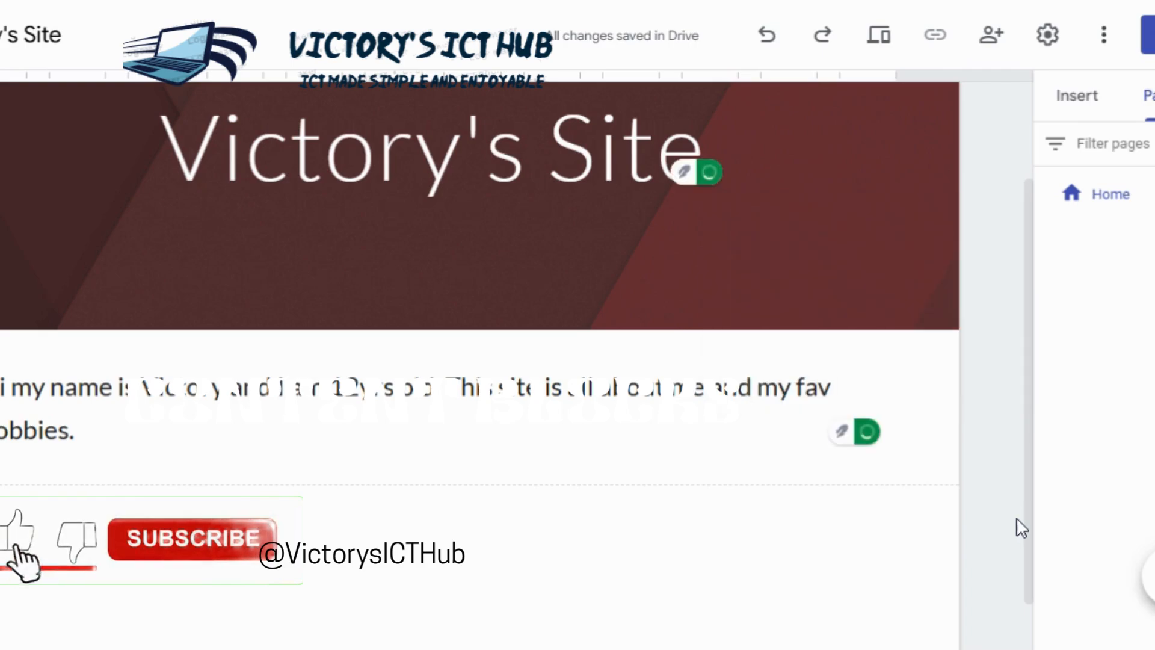
Step: Create a new page for the site with the name "About Me"
left_click(1150, 577)
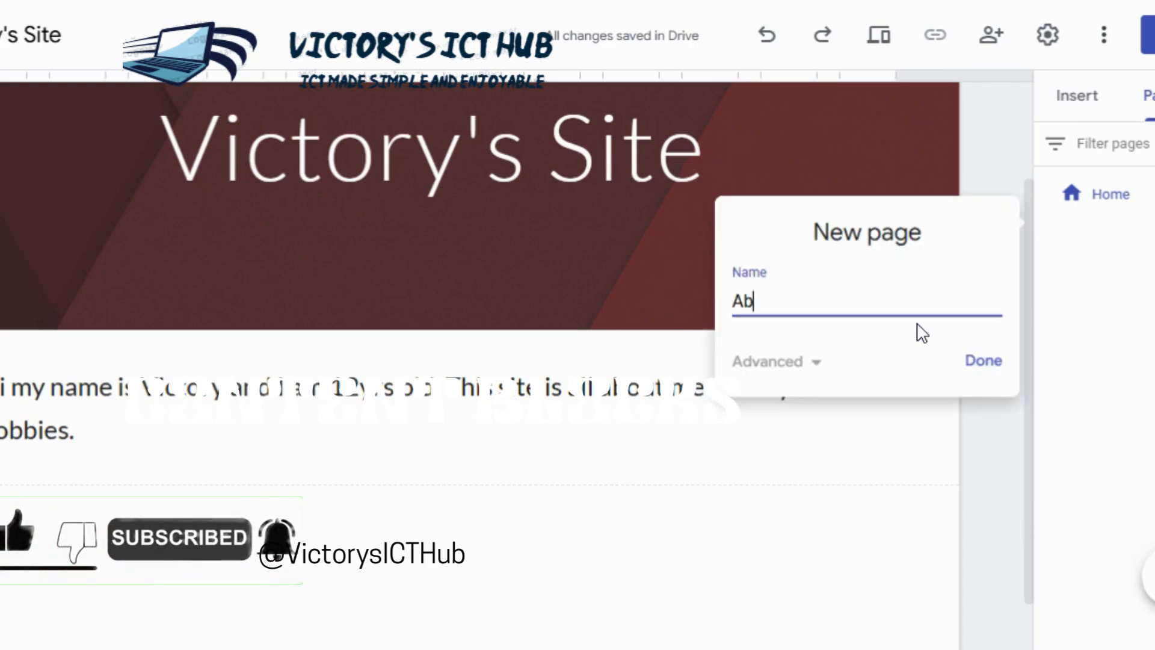
type("Ab")
key("Down")
key("Return")
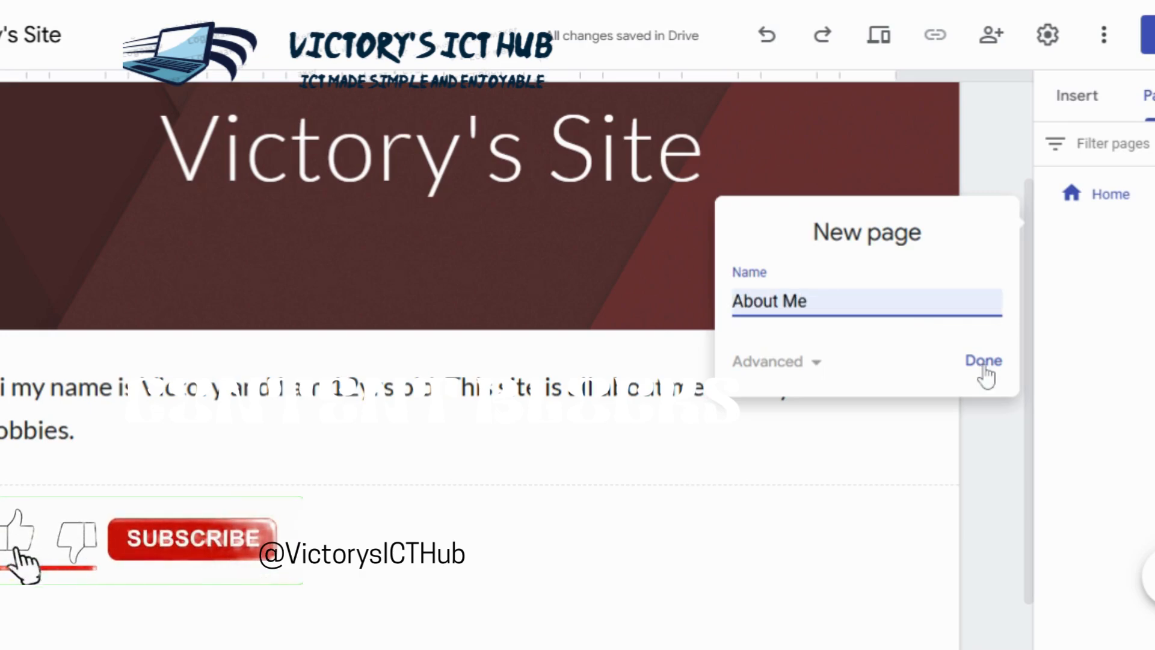
left_click(977, 364)
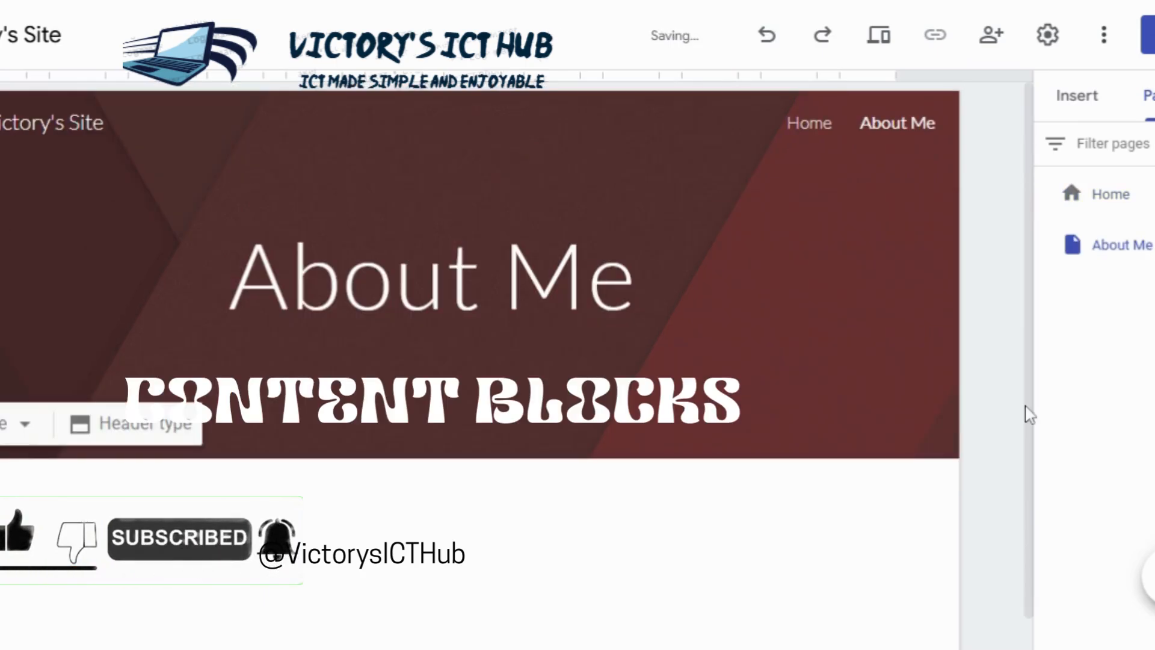
scroll(1022, 427, "down", 1)
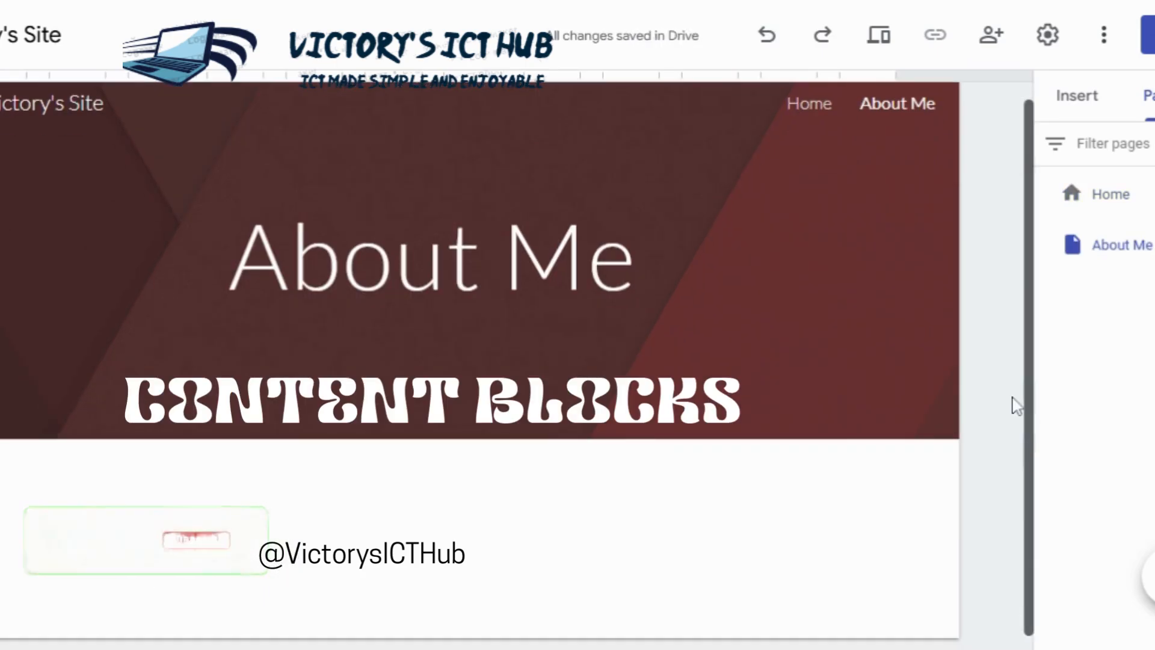